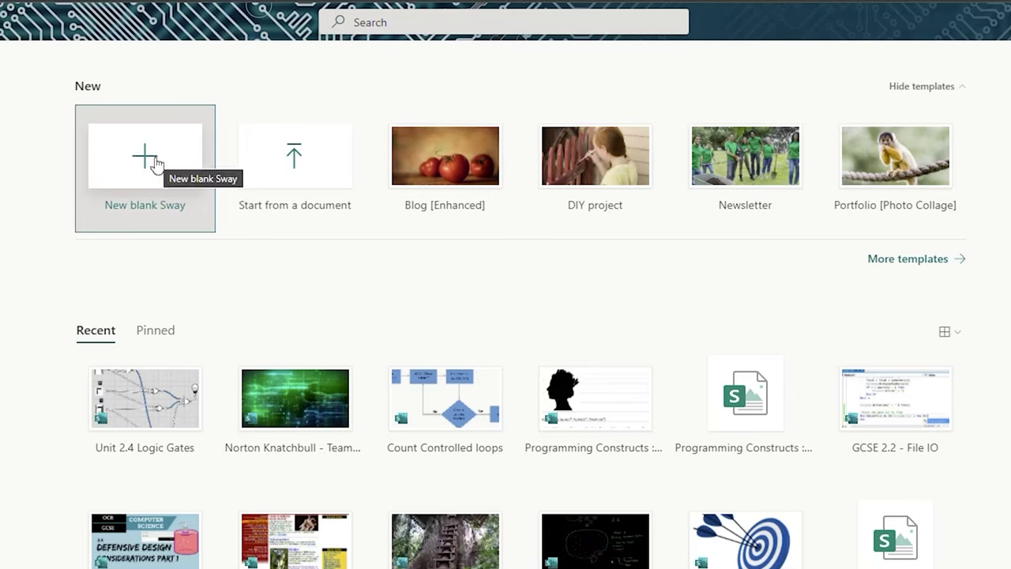
Create a new blank Sway and title it "Year 9 Foundation Computing"
{"action": "left_click", "coordinate": [323, 180]}
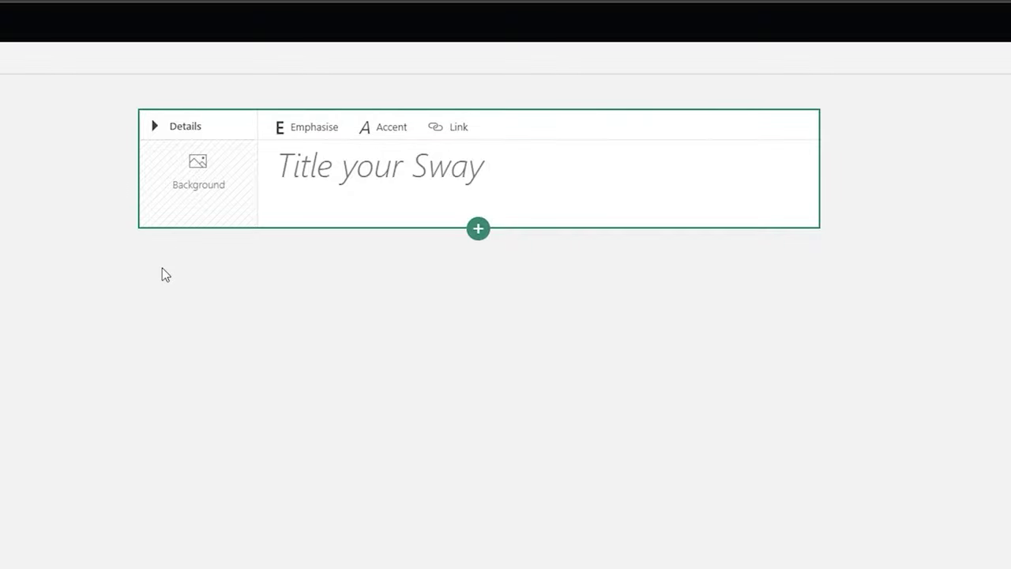
{"action": "left_click", "coordinate": [379, 168]}
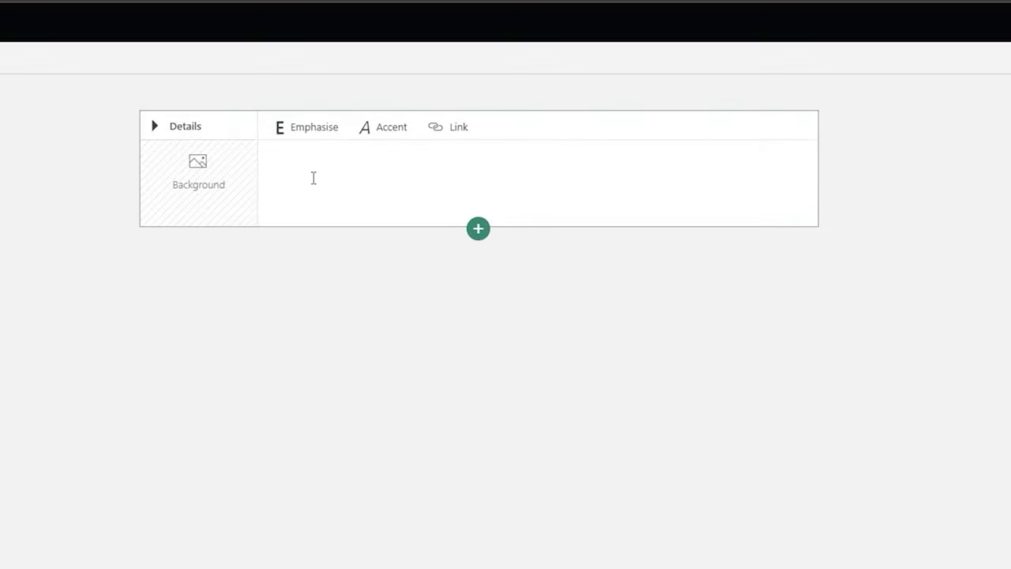
{"action": "type", "text": "Year 9 Foundation Computing"}
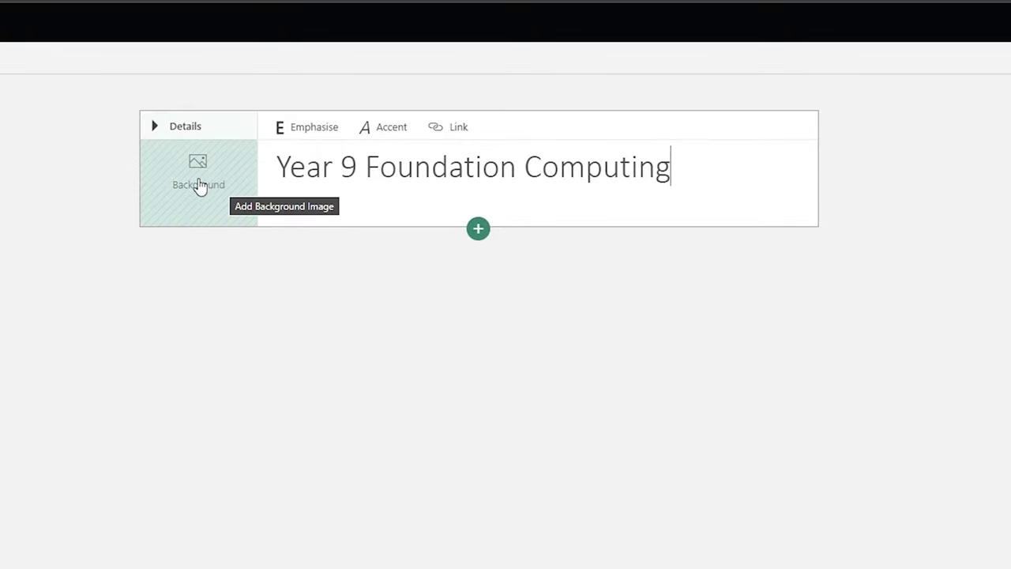
Search images for "Computing background" and set the blue circuit board picture as the title card's background
{"action": "left_click", "coordinate": [199, 186]}
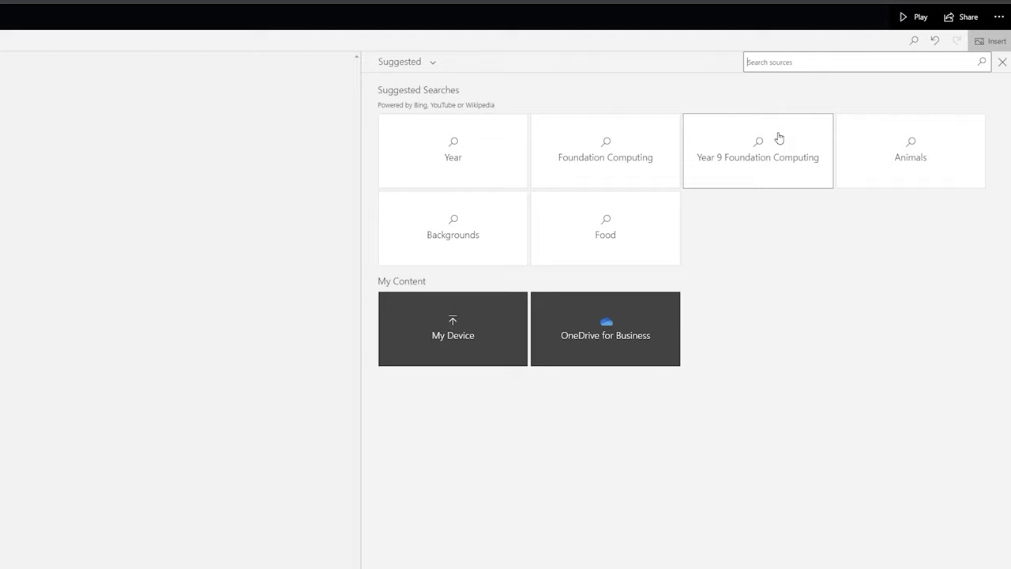
{"action": "left_click", "coordinate": [614, 162]}
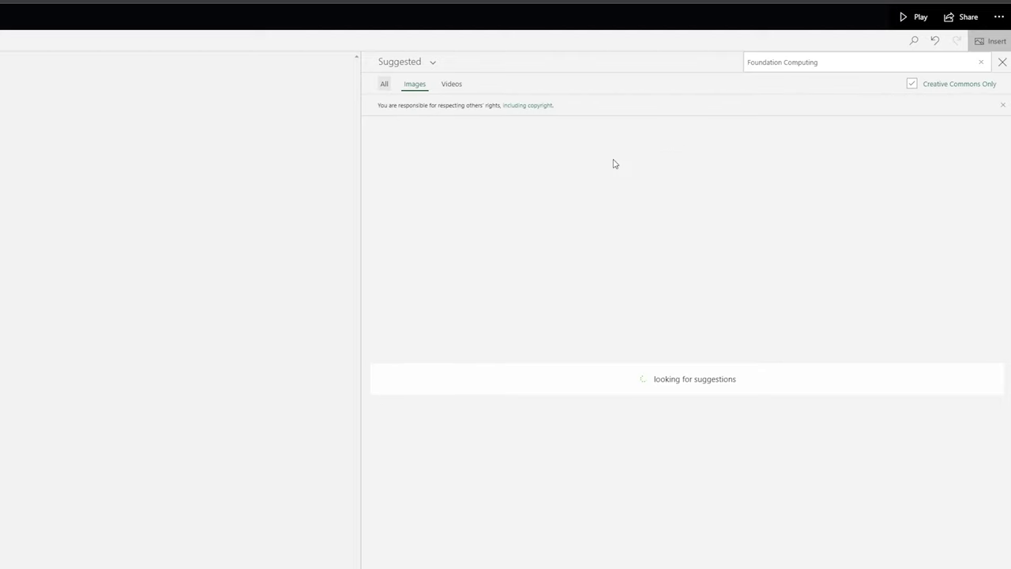
{"action": "left_click", "coordinate": [848, 66]}
{"action": "type", "text": "d"}
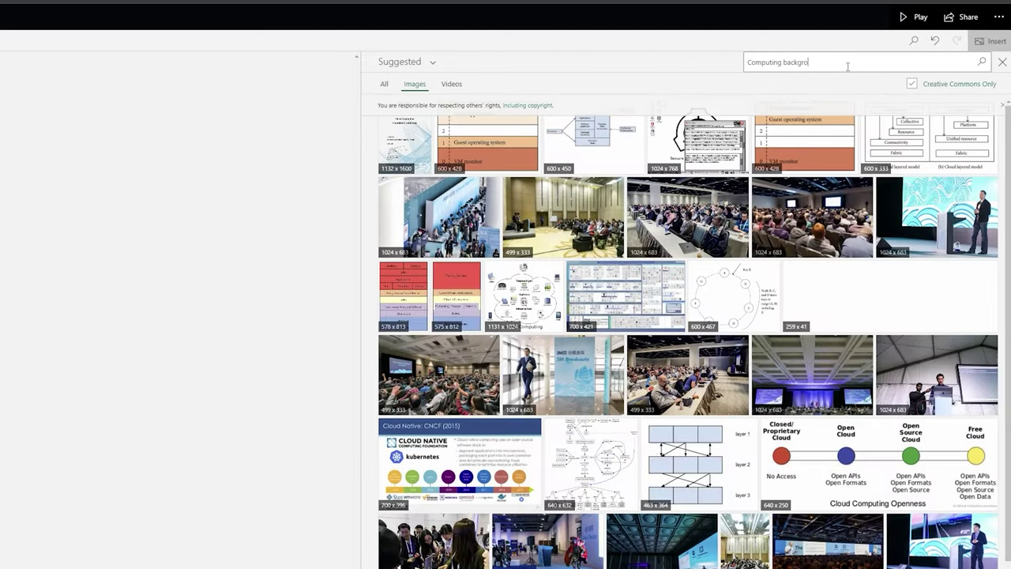
{"action": "type", "text": "und"}
{"action": "key", "text": "Return"}
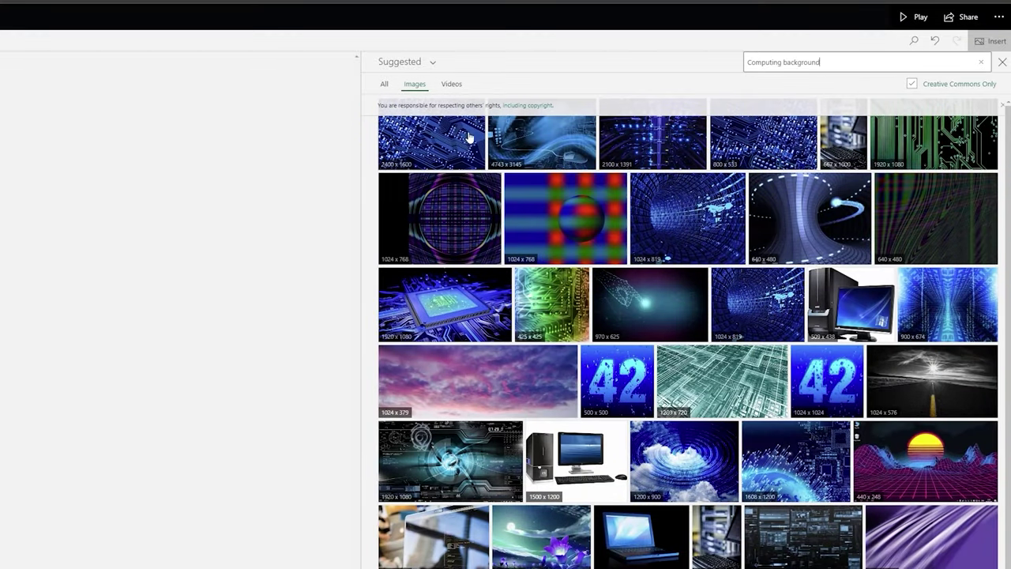
{"action": "left_click", "coordinate": [448, 144]}
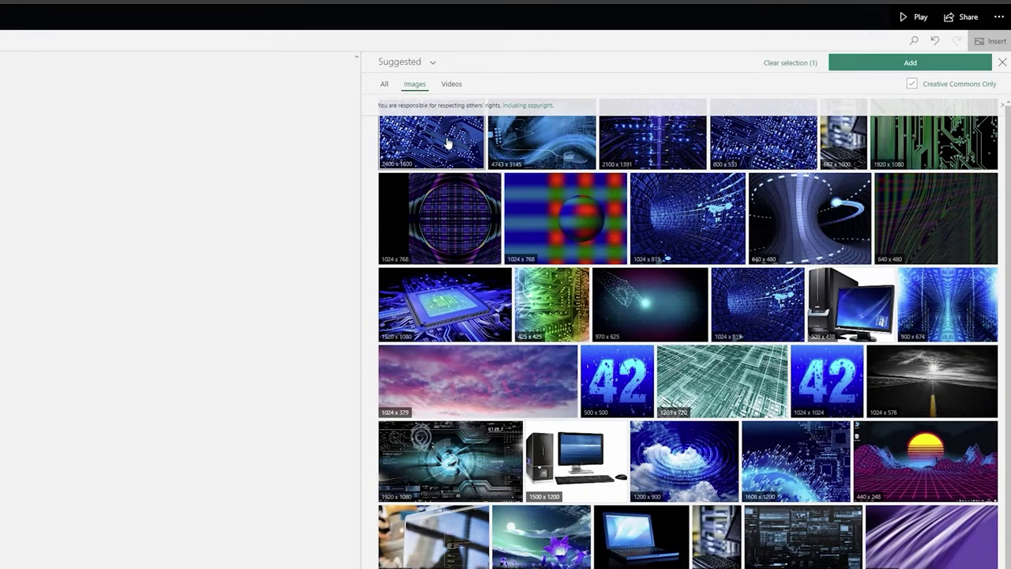
{"action": "left_click", "coordinate": [886, 63]}
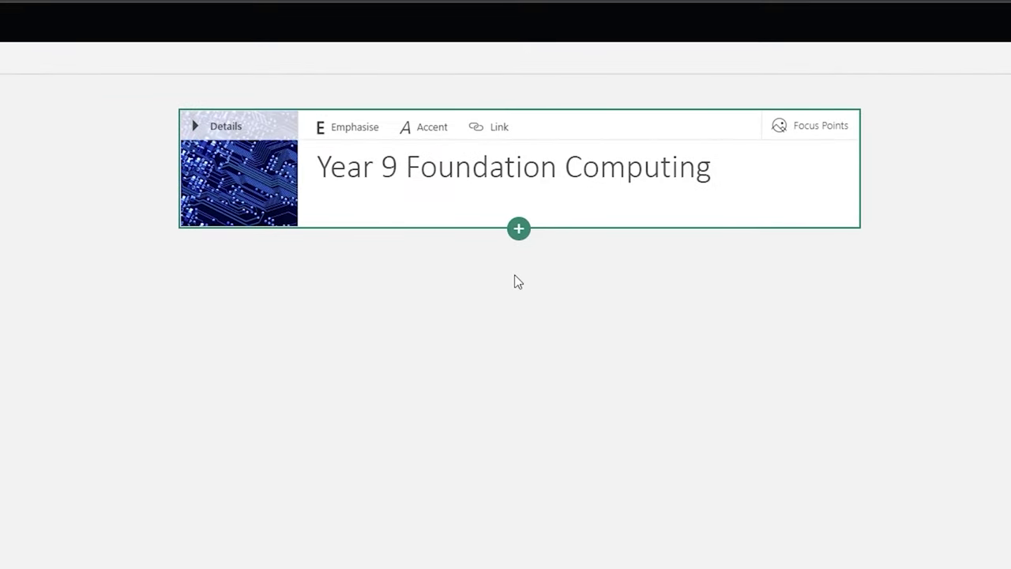
Review the available content types and add a Heading 1 card reading "Tutorial videos" below the title card
{"action": "left_click", "coordinate": [519, 230]}
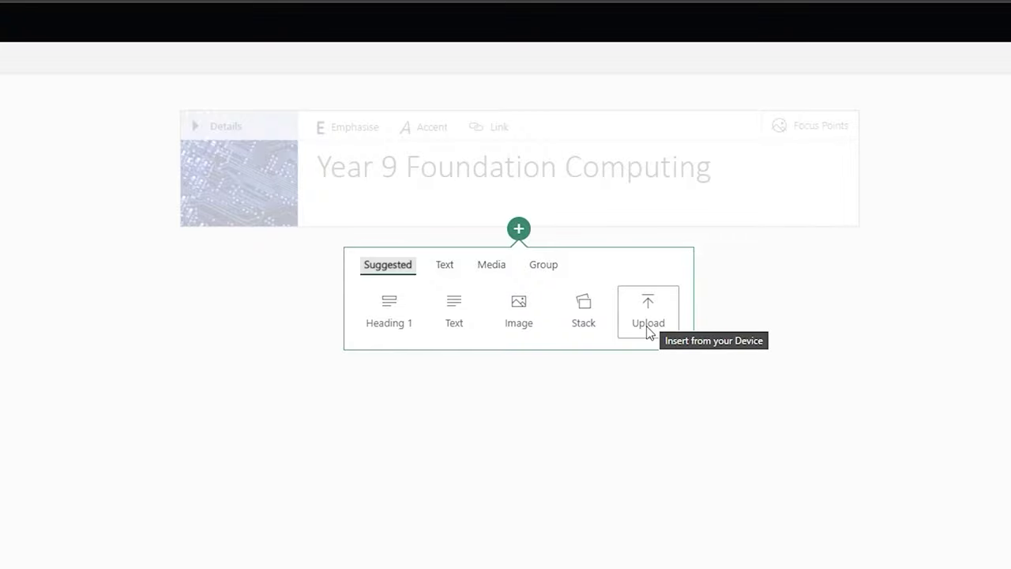
{"action": "left_click", "coordinate": [446, 267]}
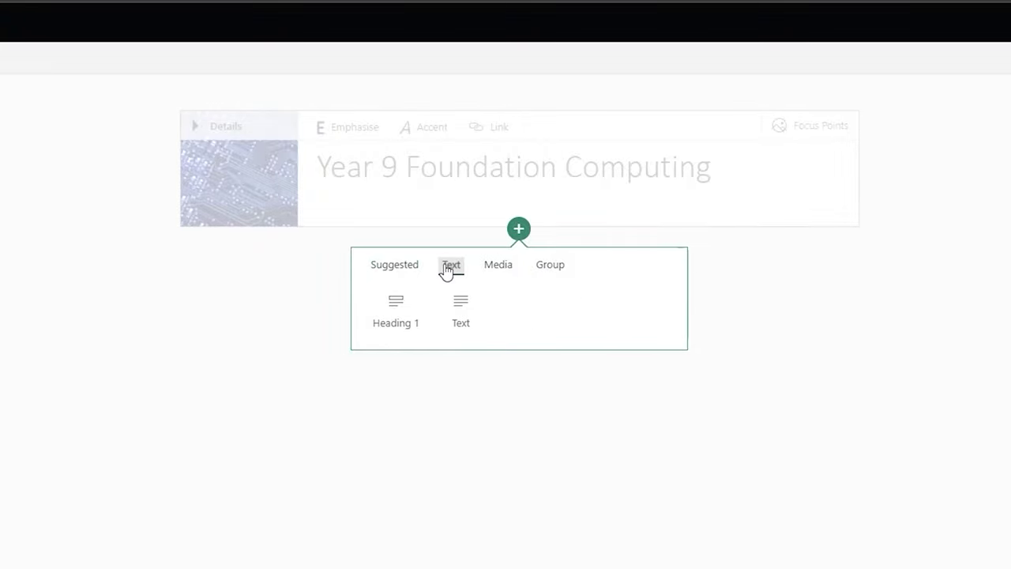
{"action": "left_click", "coordinate": [498, 269]}
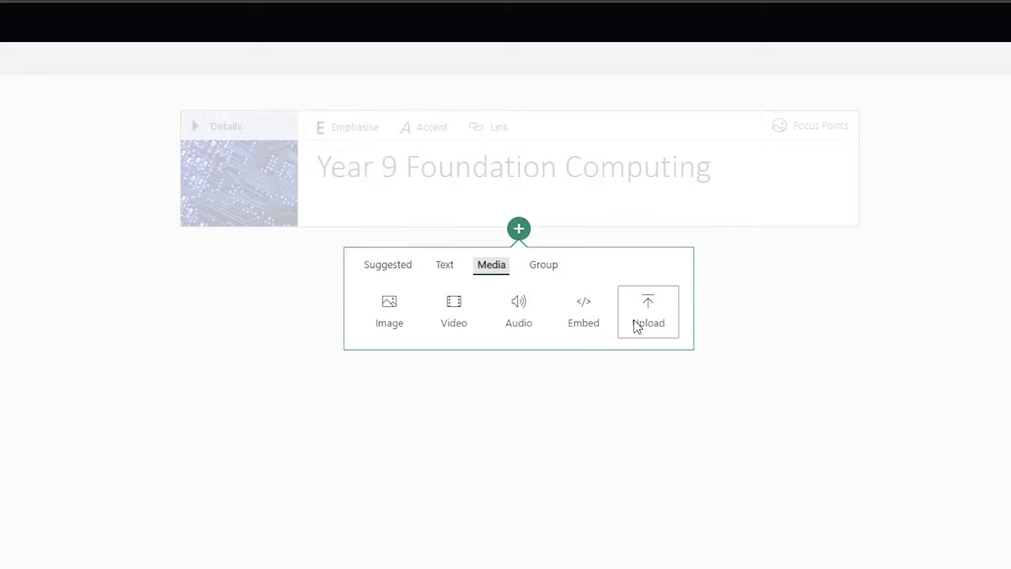
{"action": "left_click", "coordinate": [549, 268]}
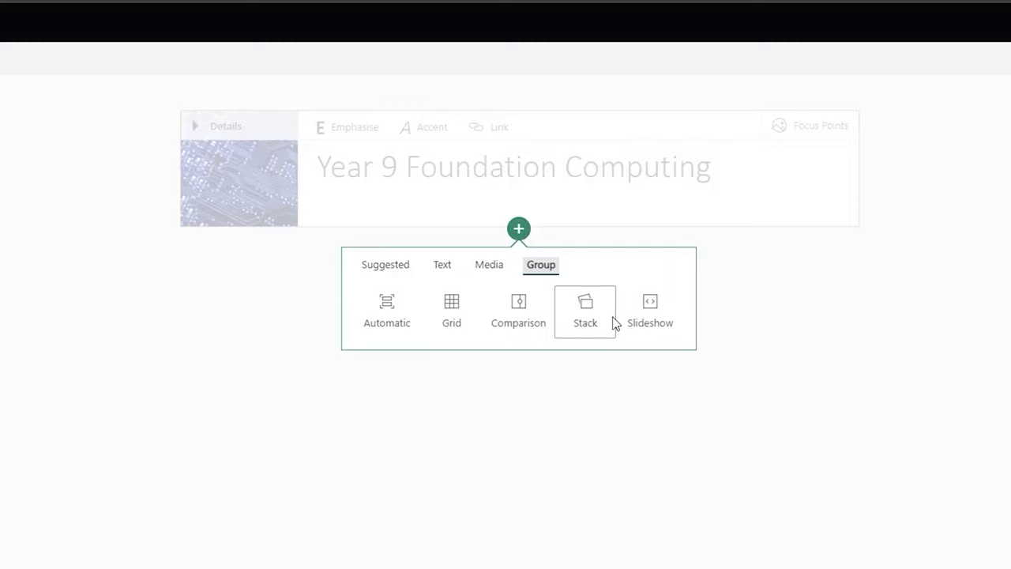
{"action": "left_click", "coordinate": [399, 269]}
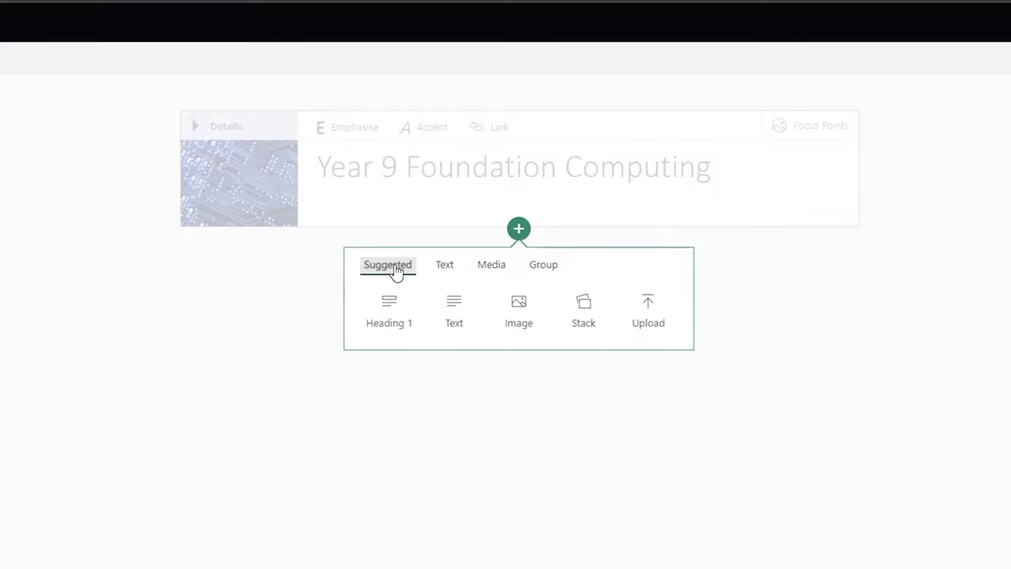
{"action": "left_click", "coordinate": [392, 312]}
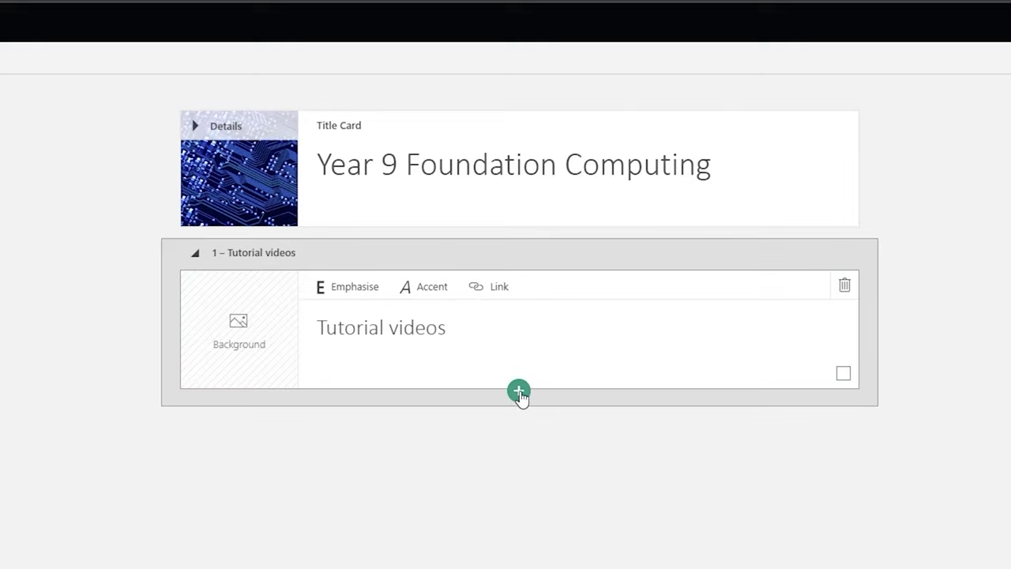
Add an Automatic group beneath the "Tutorial videos" heading
{"action": "left_click", "coordinate": [519, 392]}
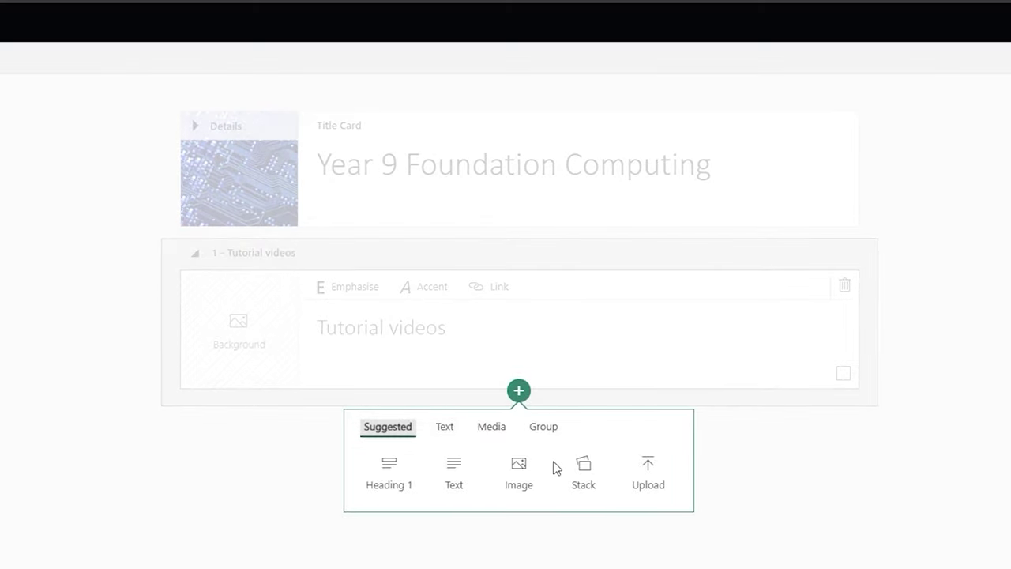
{"action": "left_click", "coordinate": [500, 435]}
{"action": "left_click", "coordinate": [535, 435]}
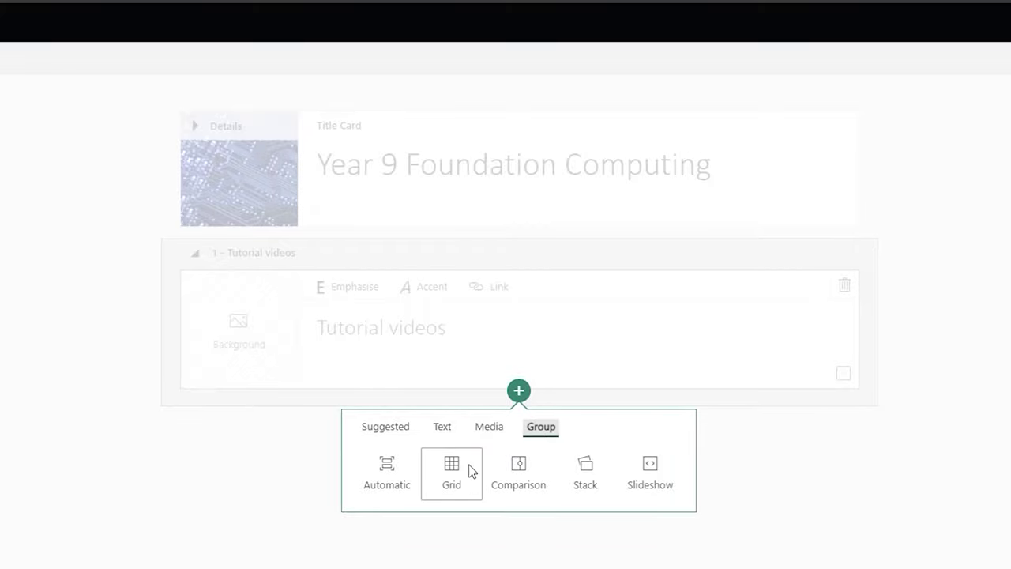
{"action": "left_click", "coordinate": [387, 470]}
{"action": "left_click", "coordinate": [512, 484]}
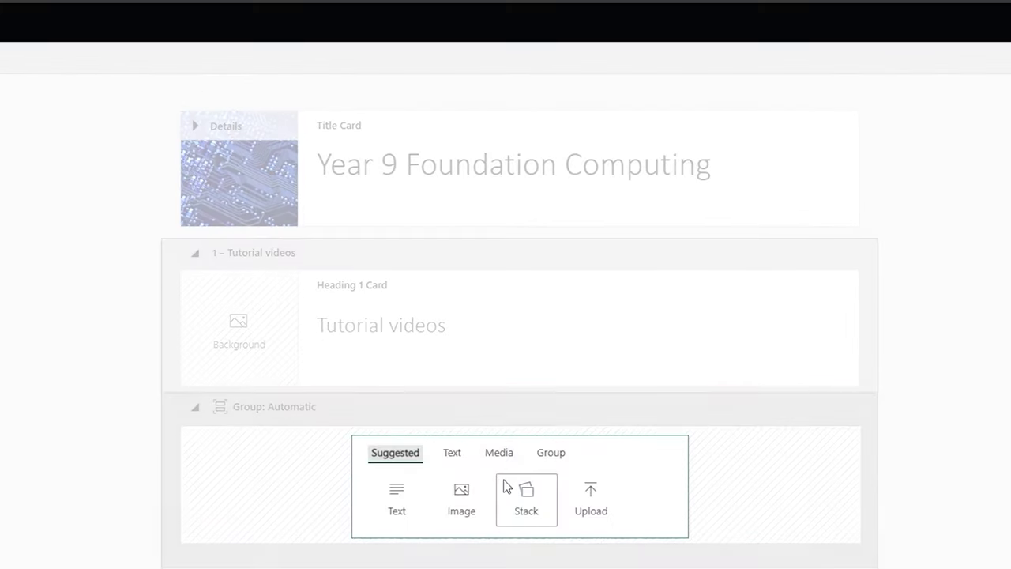
Copy the share link of the Foundation Computing Microsoft 365 Forms video from YouTube and use it to insert that video into the Automatic group
{"action": "left_click", "coordinate": [493, 454]}
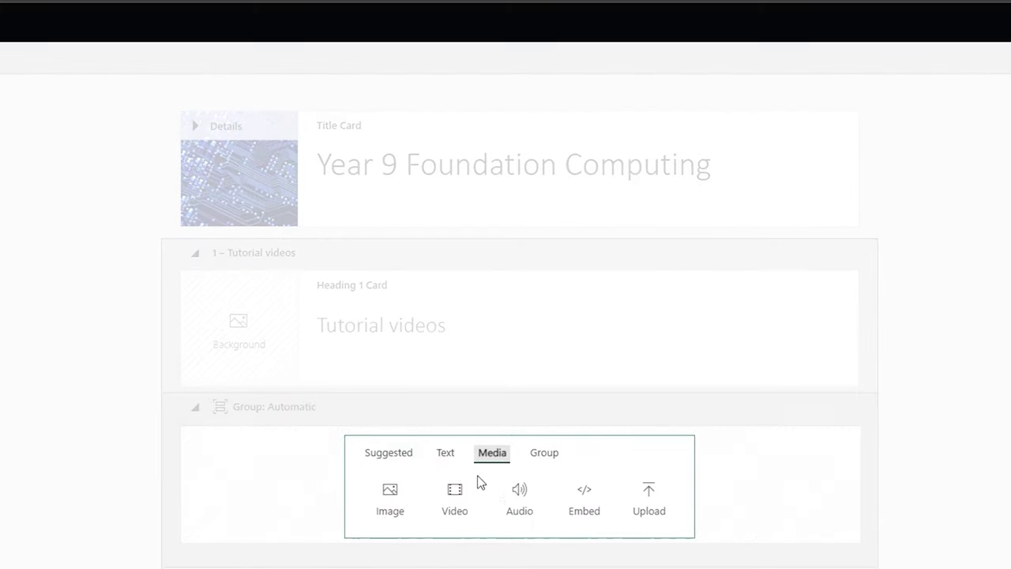
{"action": "left_click", "coordinate": [454, 497]}
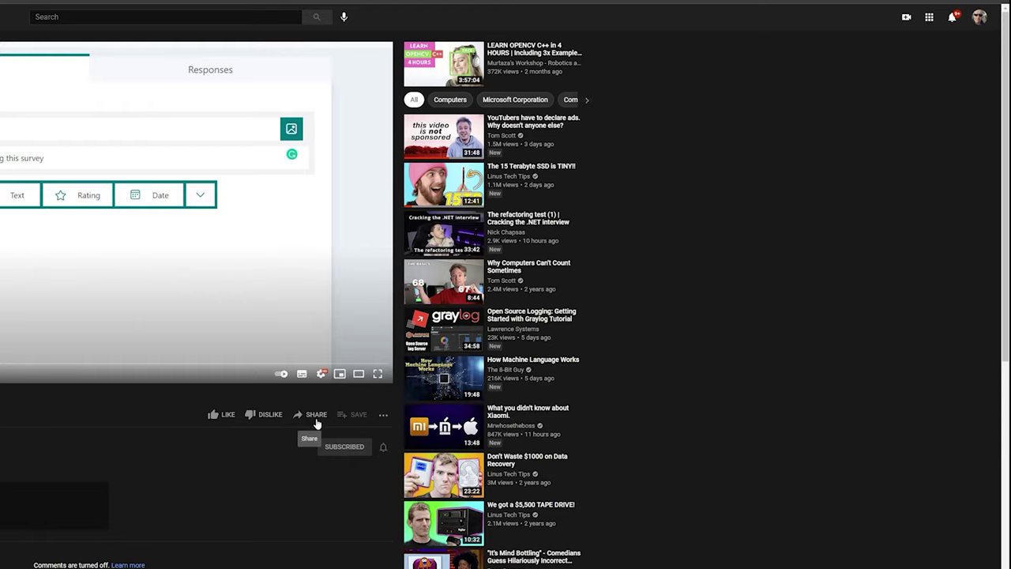
{"action": "left_click", "coordinate": [313, 417]}
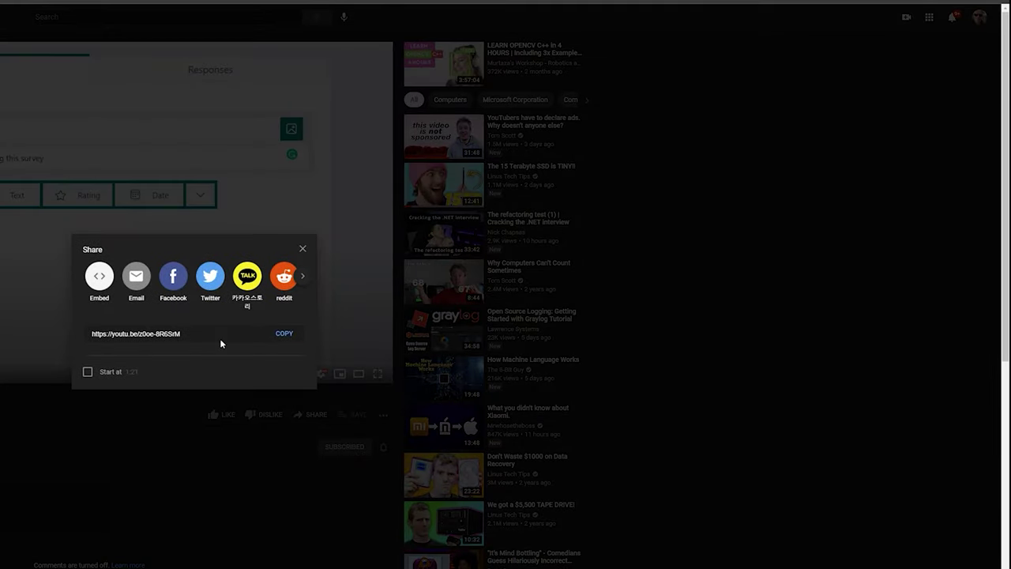
{"action": "left_click", "coordinate": [285, 335]}
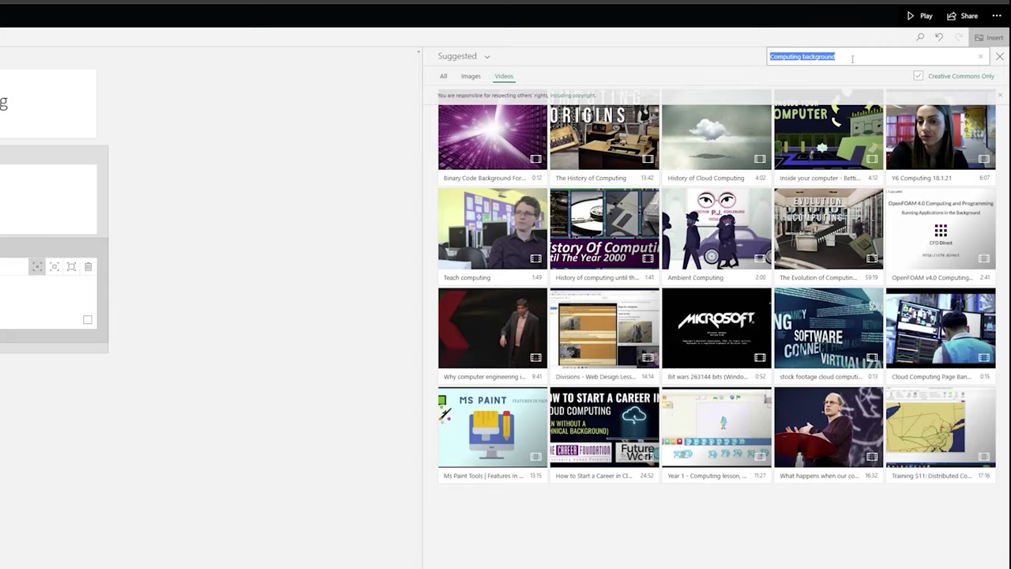
{"action": "left_click", "coordinate": [859, 60]}
{"action": "key", "text": "Return"}
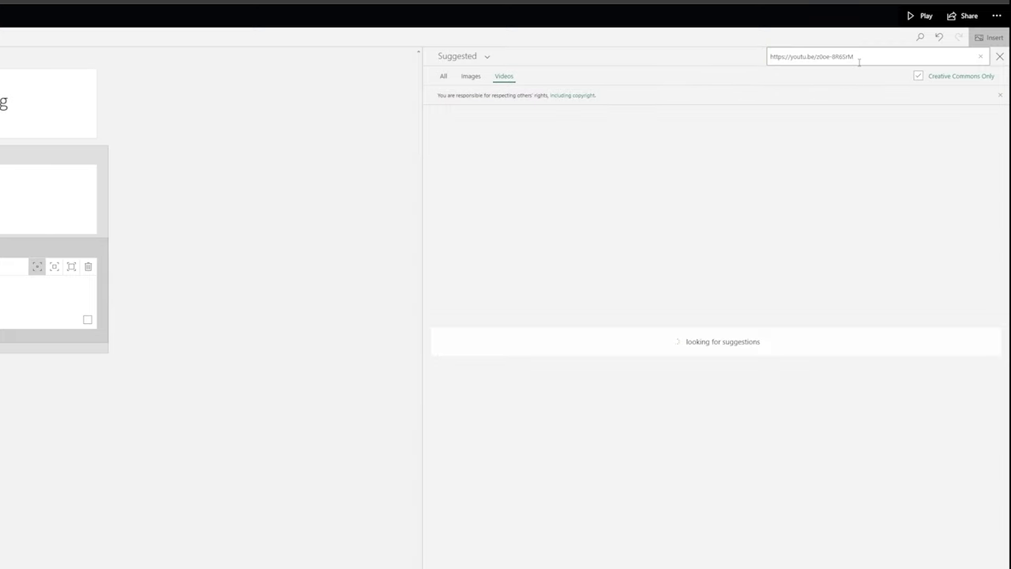
{"action": "left_click", "coordinate": [489, 129]}
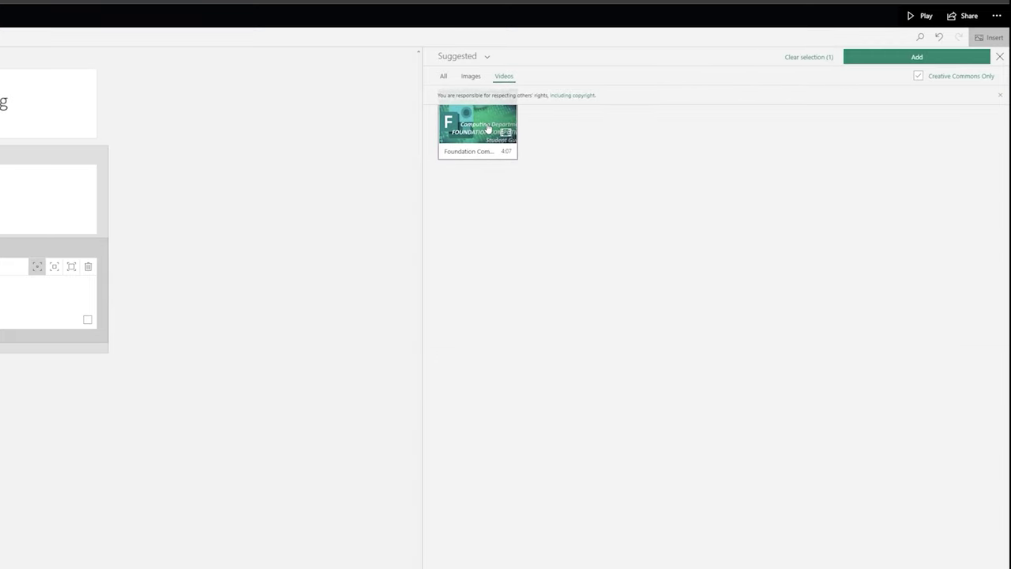
{"action": "left_click", "coordinate": [921, 55]}
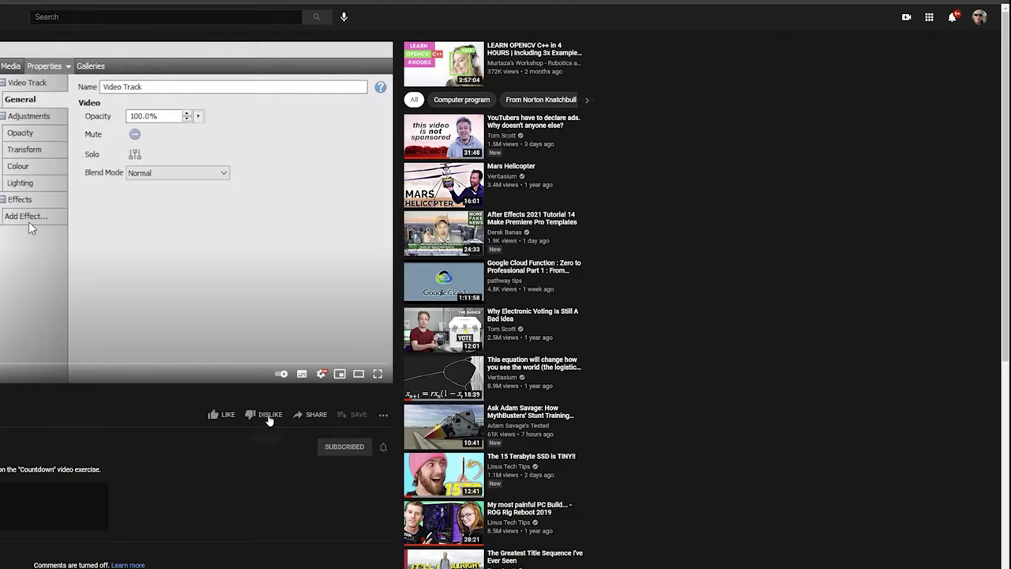
Copy the YouTube share link of the Video Editing with MoviePlus video and add that video to the same group
{"action": "left_click", "coordinate": [314, 415]}
{"action": "left_click", "coordinate": [273, 341]}
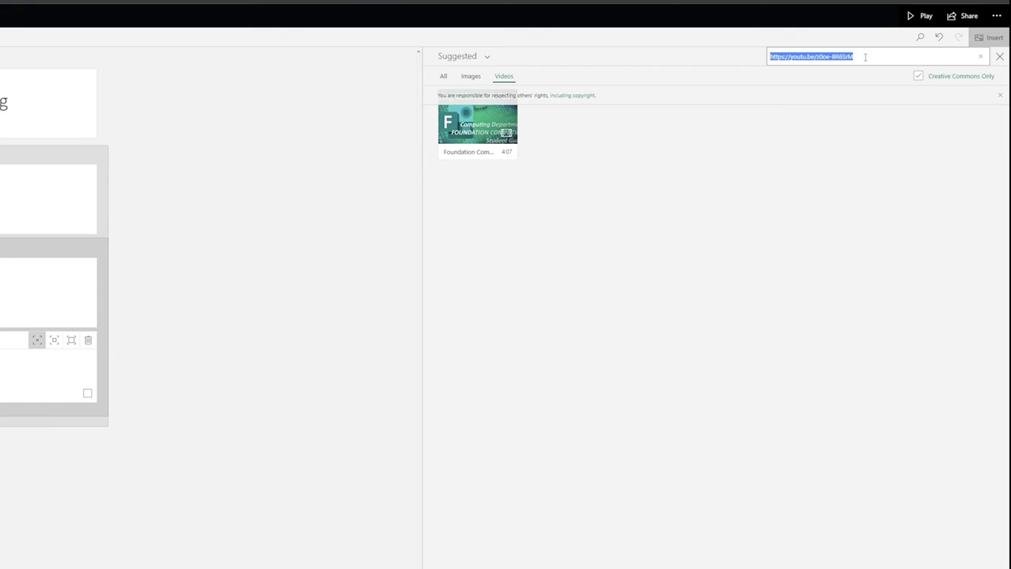
{"action": "key", "text": "ctrl+v"}
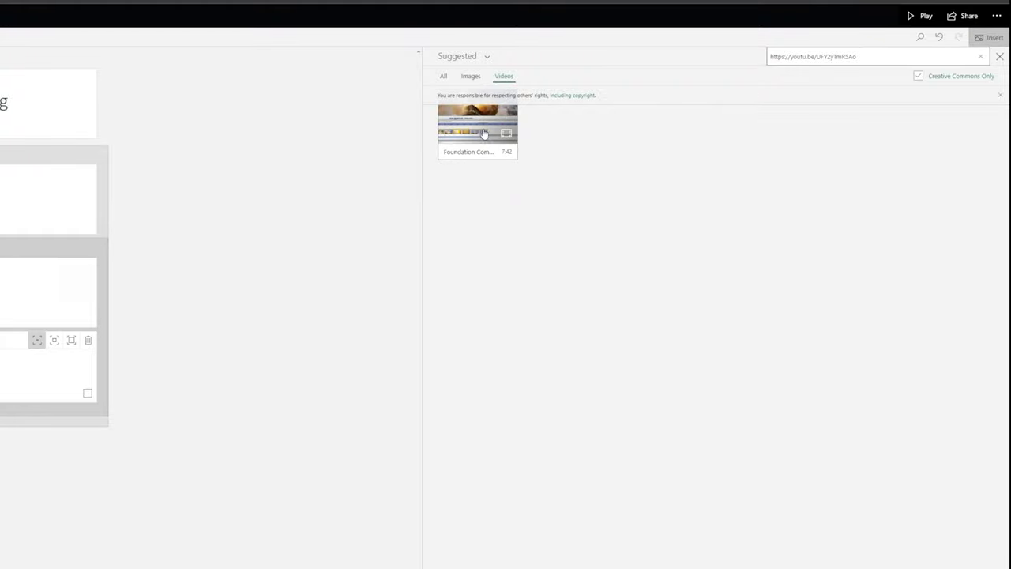
{"action": "left_click", "coordinate": [484, 134]}
{"action": "left_click", "coordinate": [889, 59]}
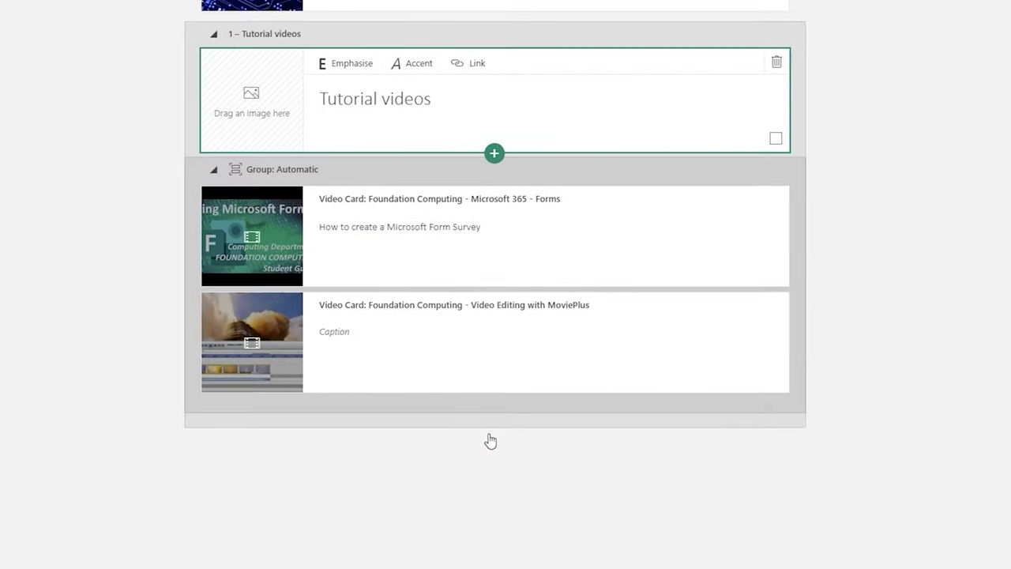
Add a second Heading 1 card reading "Computing pictures" after the tutorial videos section
{"action": "left_click", "coordinate": [494, 429]}
{"action": "left_click", "coordinate": [382, 494]}
{"action": "type", "text": "Computing pictures"}
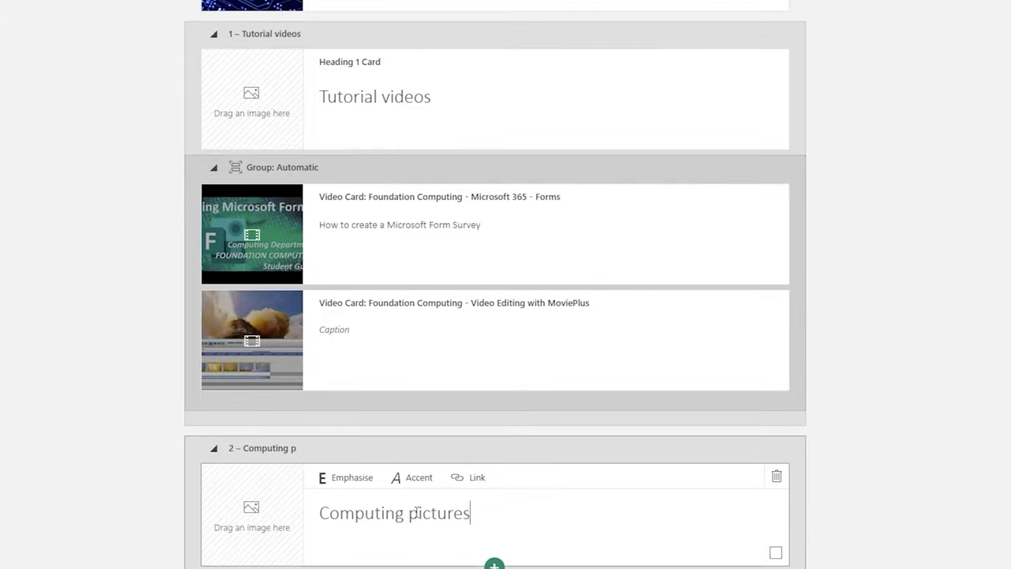
Add a Stack group beneath the "Computing pictures" heading and start adding images to it
{"action": "left_click", "coordinate": [494, 564]}
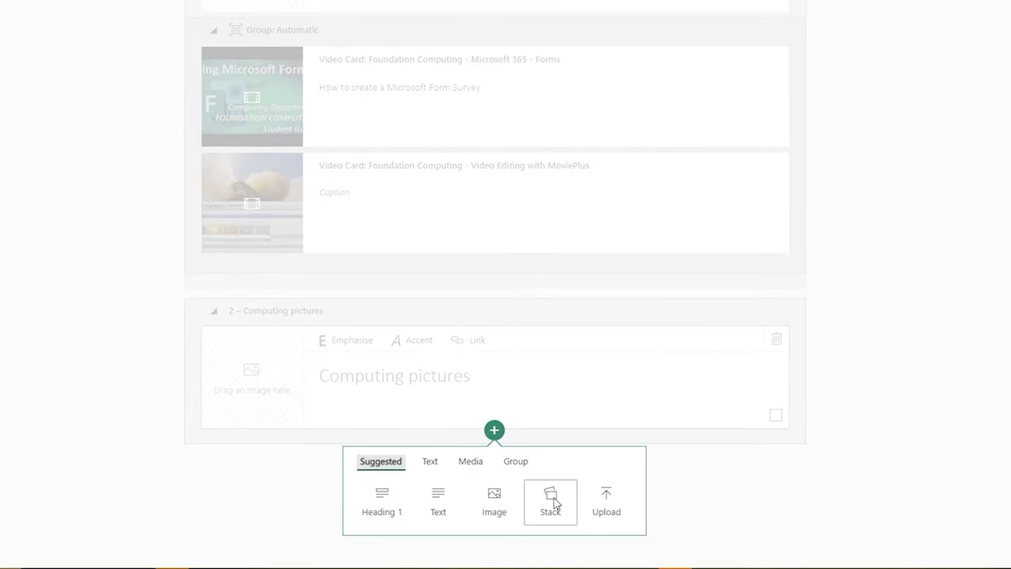
{"action": "left_click", "coordinate": [553, 503]}
{"action": "left_click", "coordinate": [501, 413]}
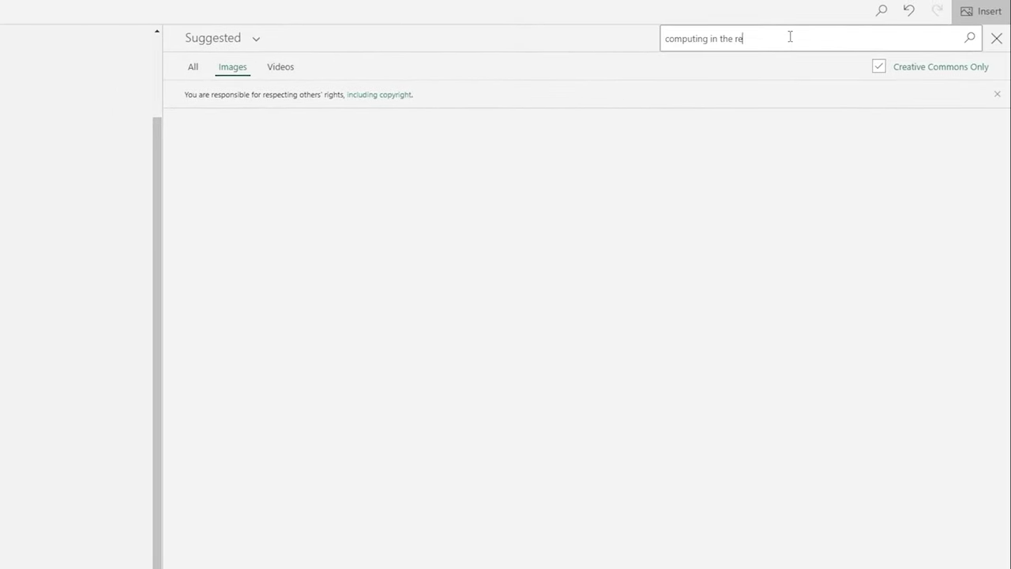
Search Creative Commons images for "computing in the real world" and add the virtual reality, phone, early computer and control-room pictures to the stack
{"action": "type", "text": "al world"}
{"action": "key", "text": "Return"}
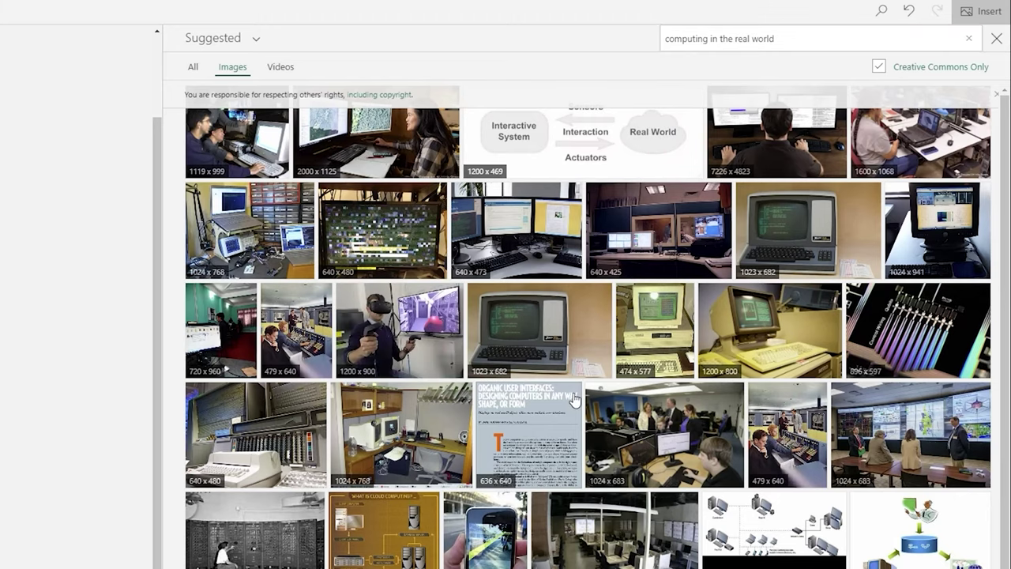
{"action": "scroll", "coordinate": [485, 521], "scroll_direction": "down", "scroll_amount": 2}
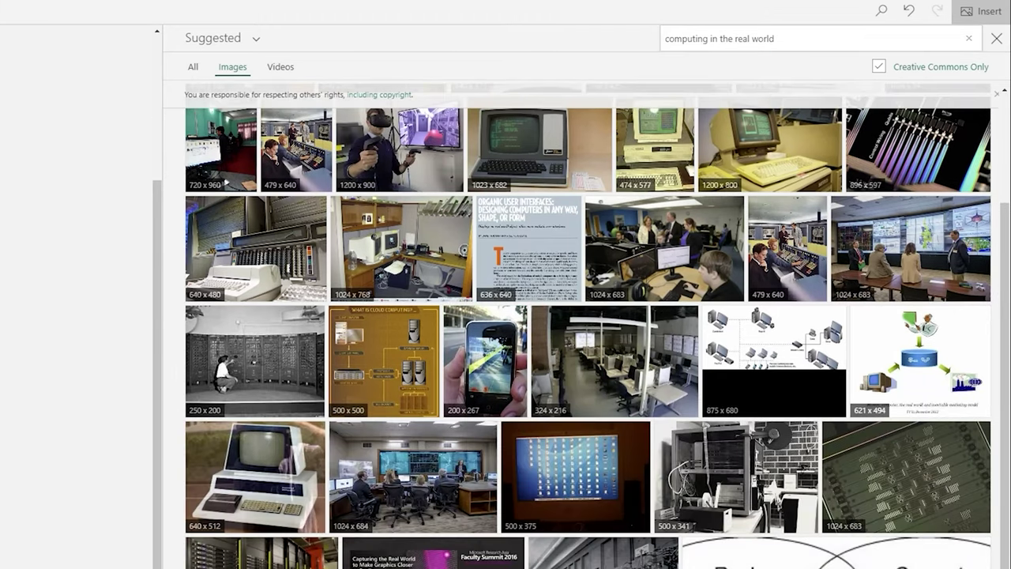
{"action": "scroll", "coordinate": [778, 537], "scroll_direction": "down", "scroll_amount": 8}
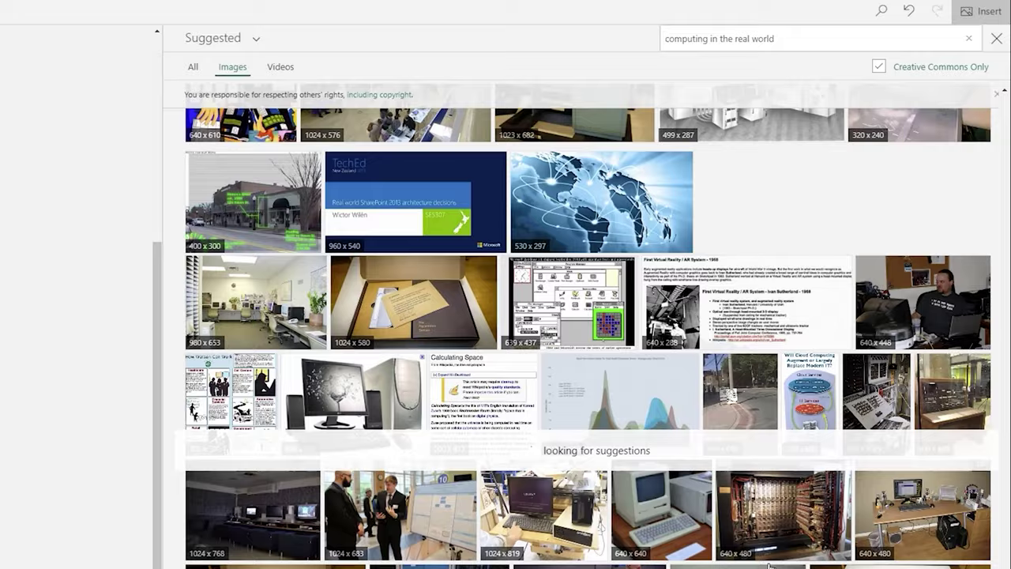
{"action": "scroll", "coordinate": [771, 565], "scroll_direction": "down", "scroll_amount": 4}
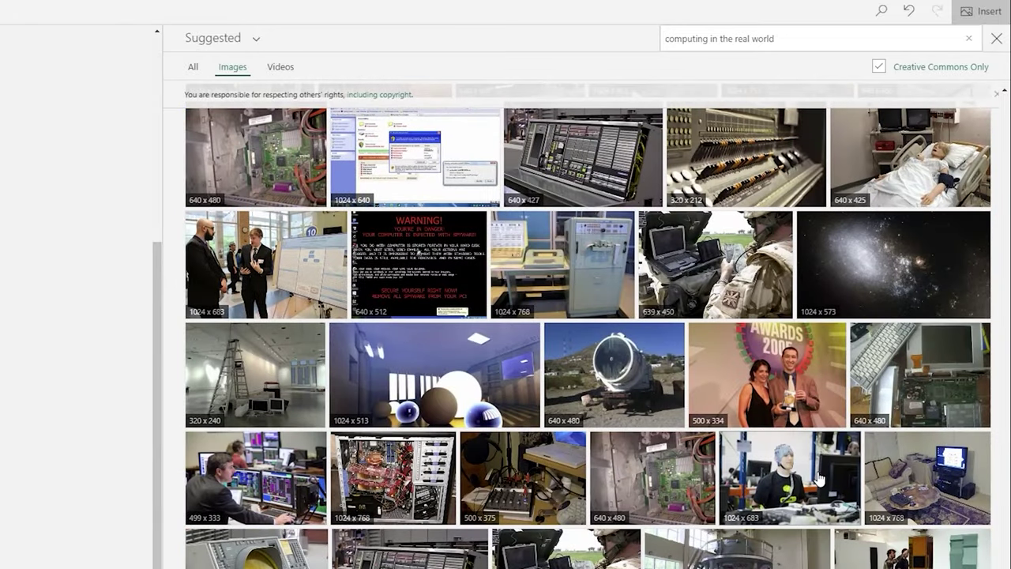
{"action": "left_click", "coordinate": [316, 467]}
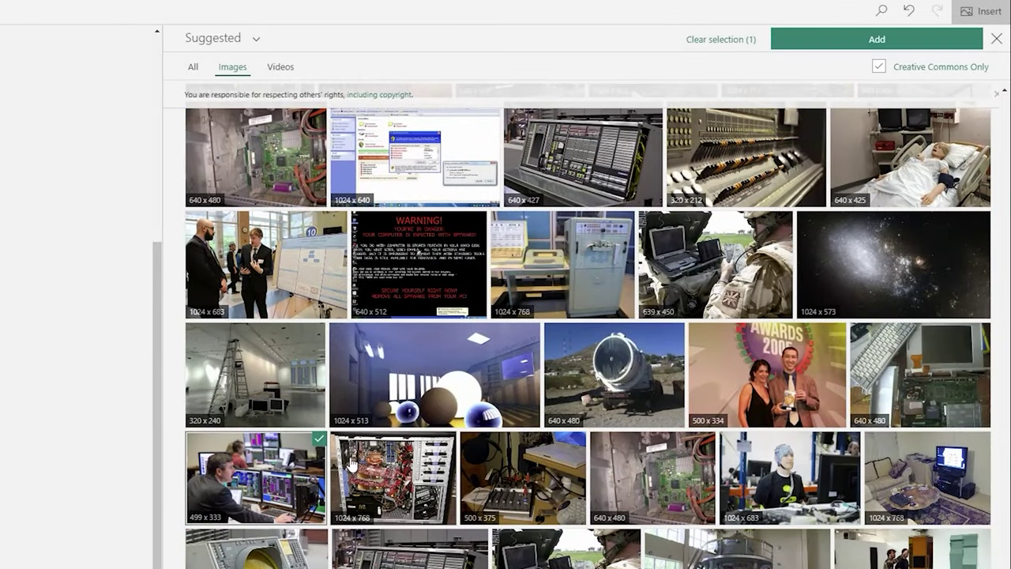
{"action": "left_click", "coordinate": [883, 43]}
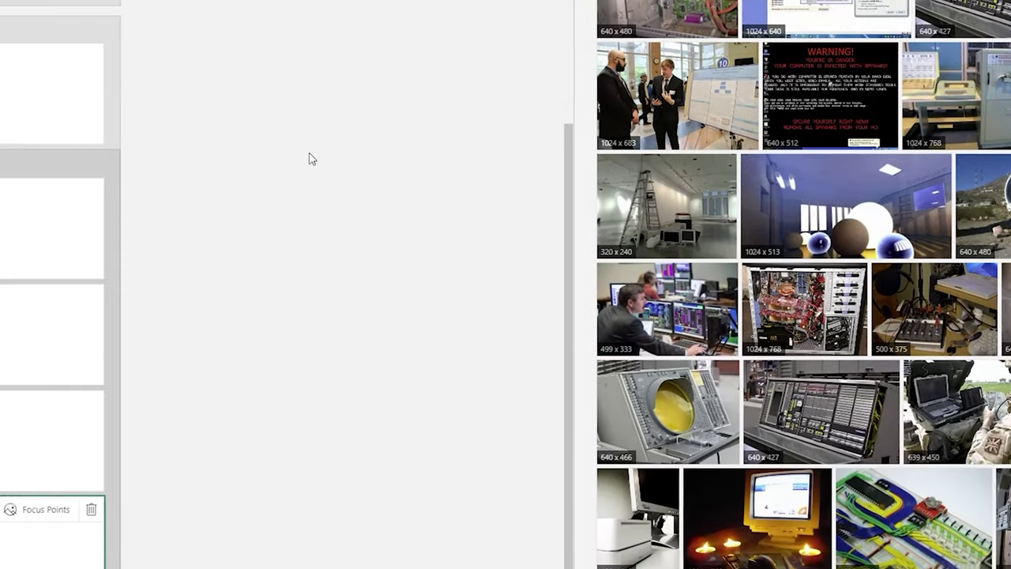
Add a third Heading 1 card below the picture stack, reading "Some interesting information"
{"action": "left_click", "coordinate": [481, 497]}
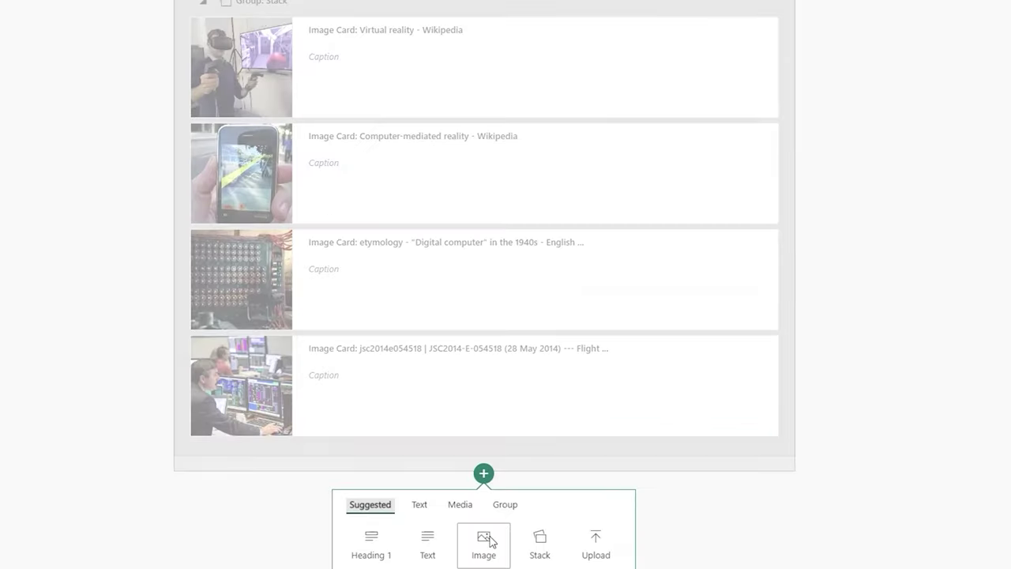
{"action": "left_click", "coordinate": [372, 541]}
{"action": "left_click", "coordinate": [370, 450]}
{"action": "type", "text": "Some i"}
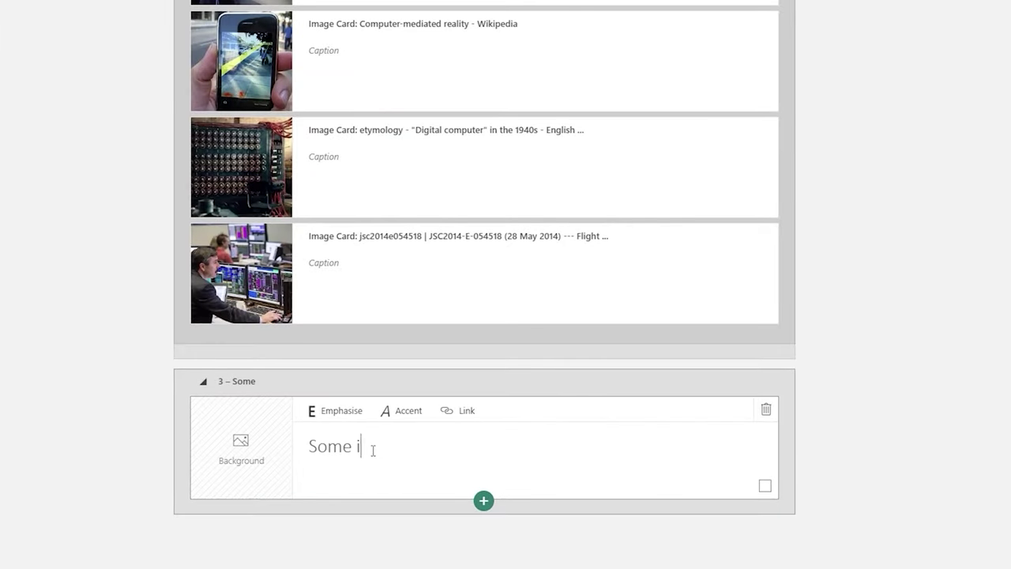
{"action": "type", "text": "nteresting information"}
Add a text card reading "Text can be made different sizes, and you can use emphasis to enhance the message." and emphasise the word "emphasis"
{"action": "key", "text": "Return"}
{"action": "type", "text": "Te"}
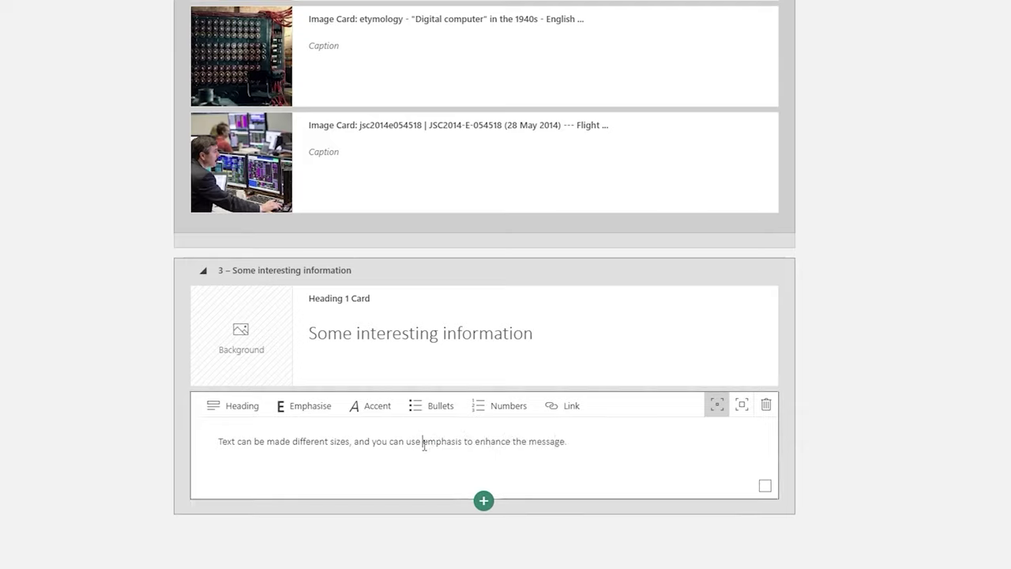
{"action": "double_click", "coordinate": [431, 441]}
{"action": "left_click", "coordinate": [304, 406]}
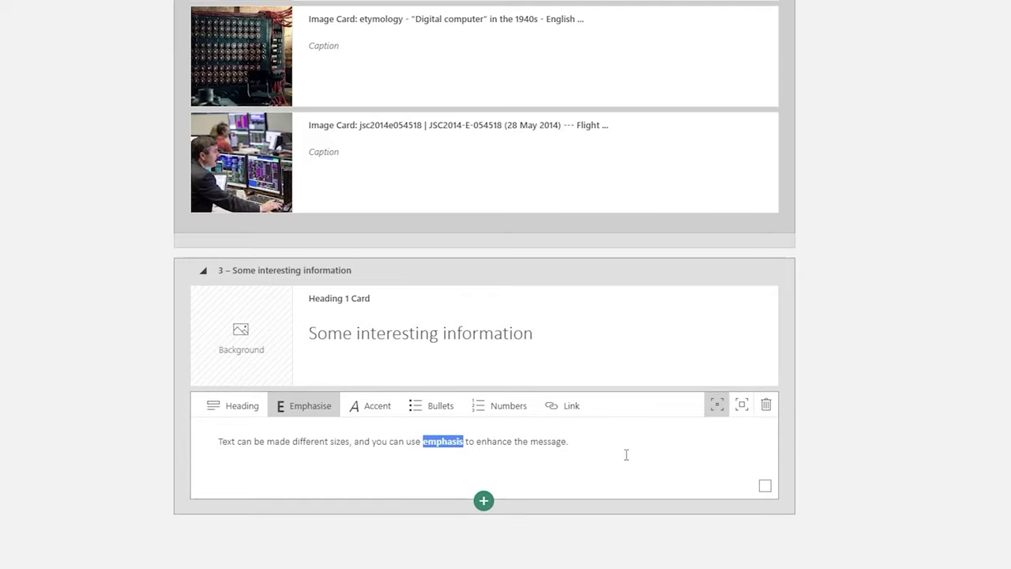
Switch the whole text card under "Some interesting information" to the second emphasis level
{"action": "left_click", "coordinate": [742, 404]}
{"action": "left_click", "coordinate": [717, 404]}
{"action": "left_click", "coordinate": [742, 404]}
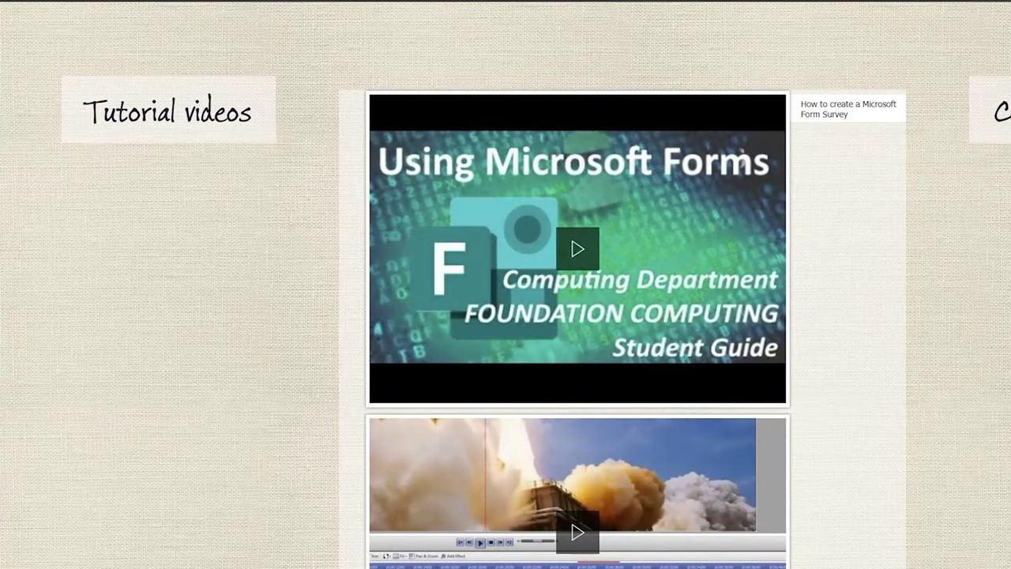
Preview the Sway, playing the Video Editing with MoviePlus video and moving on to the following sections
{"action": "scroll", "coordinate": [610, 512], "scroll_direction": "down", "scroll_amount": 3}
{"action": "scroll", "coordinate": [610, 512], "scroll_direction": "up", "scroll_amount": 3}
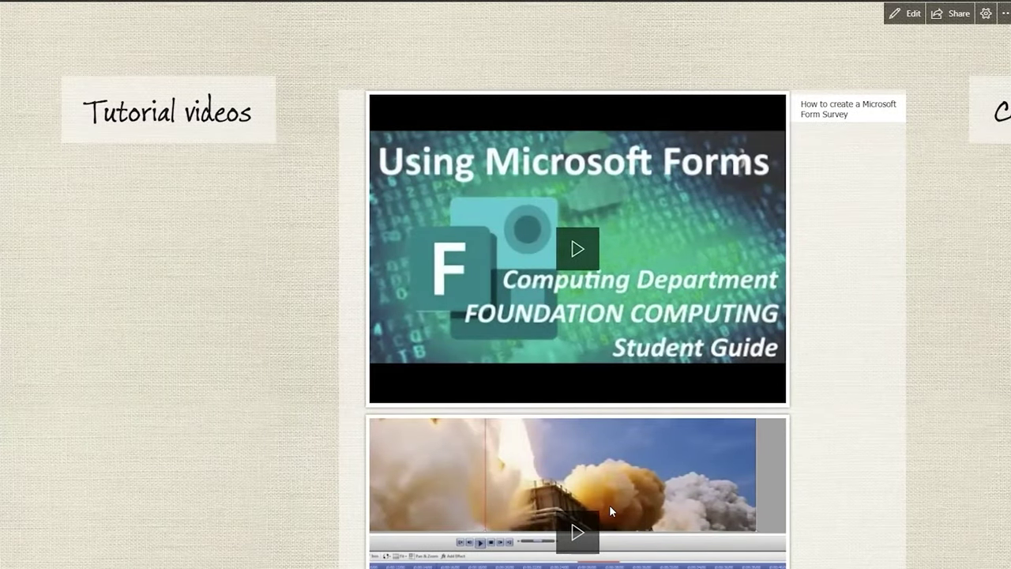
{"action": "left_click", "coordinate": [585, 545]}
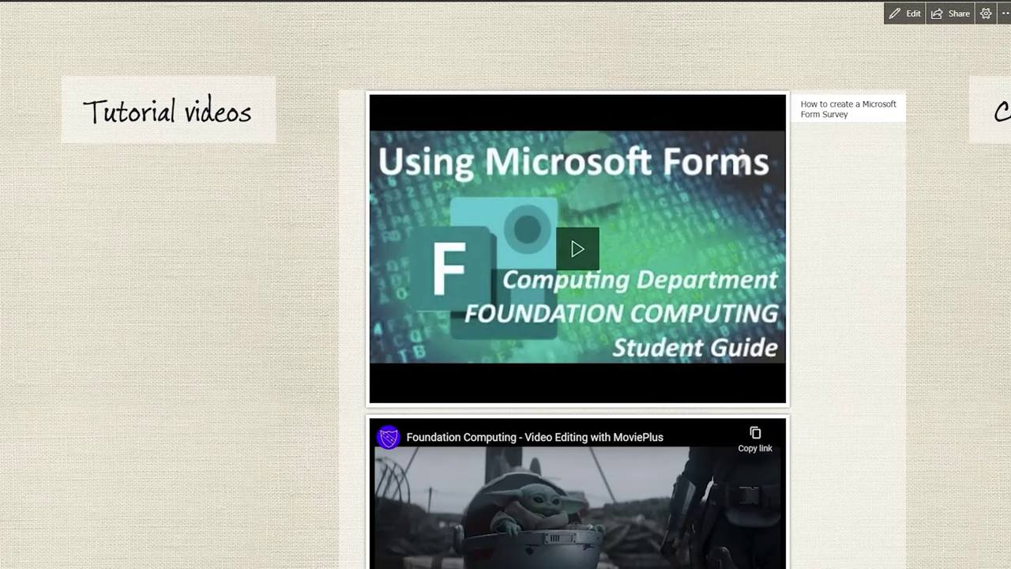
{"action": "left_click", "coordinate": [639, 543]}
{"action": "scroll", "coordinate": [506, 316], "scroll_direction": "right", "scroll_amount": 5}
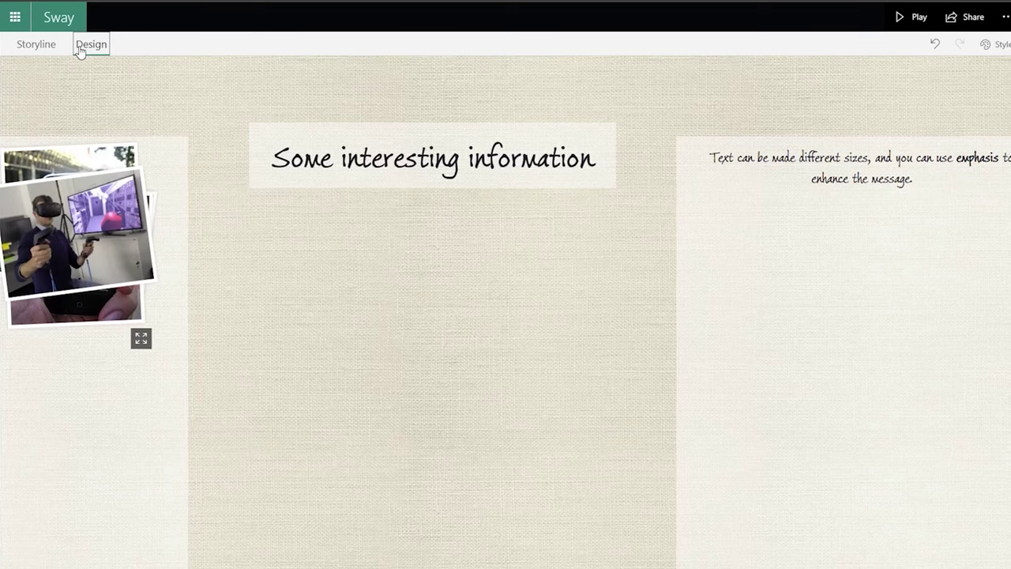
Change the Sway's style layout to Vertical and look through its sections
{"action": "left_click", "coordinate": [992, 44]}
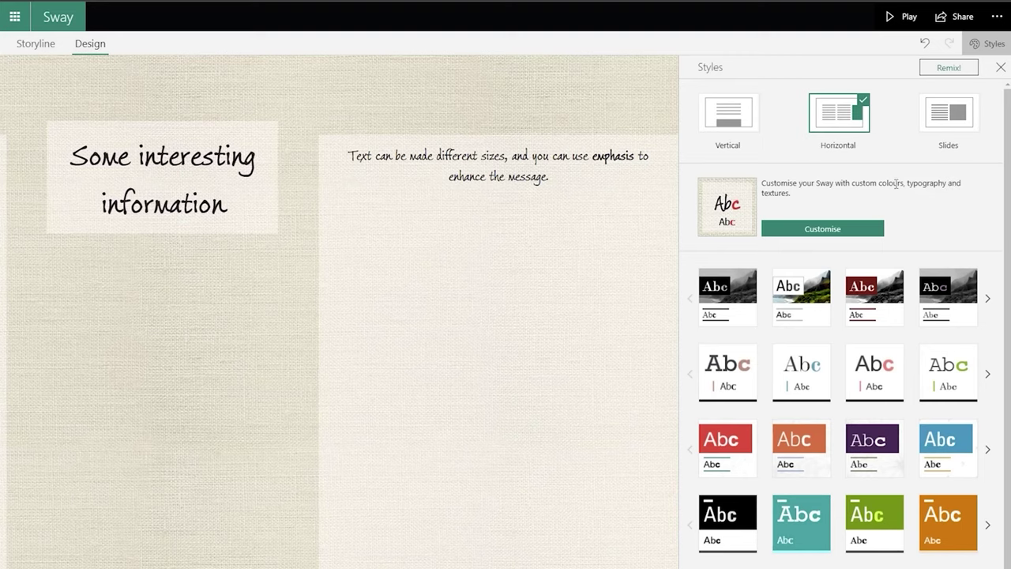
{"action": "left_click", "coordinate": [743, 118]}
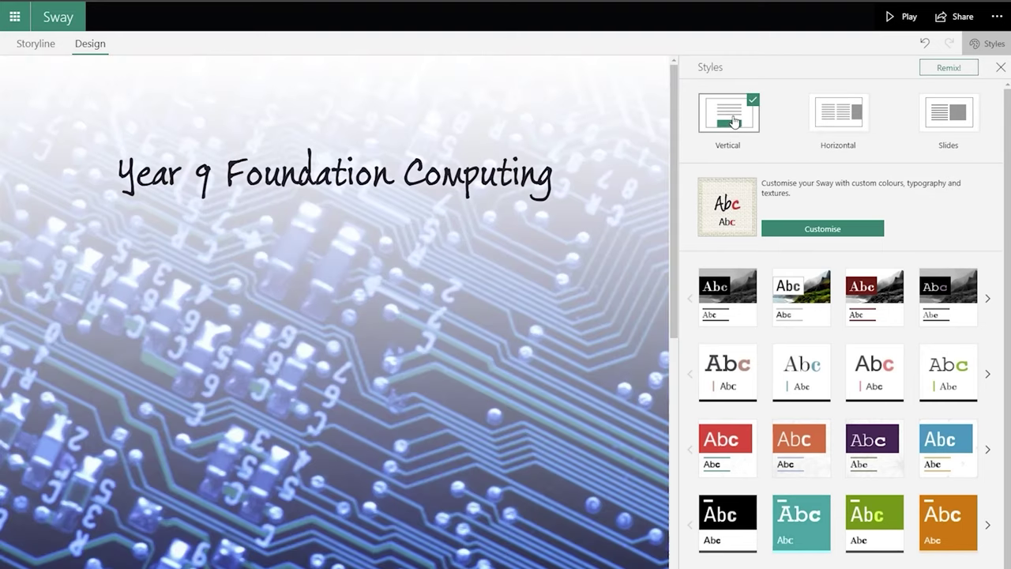
{"action": "scroll", "coordinate": [379, 293], "scroll_direction": "down", "scroll_amount": 10}
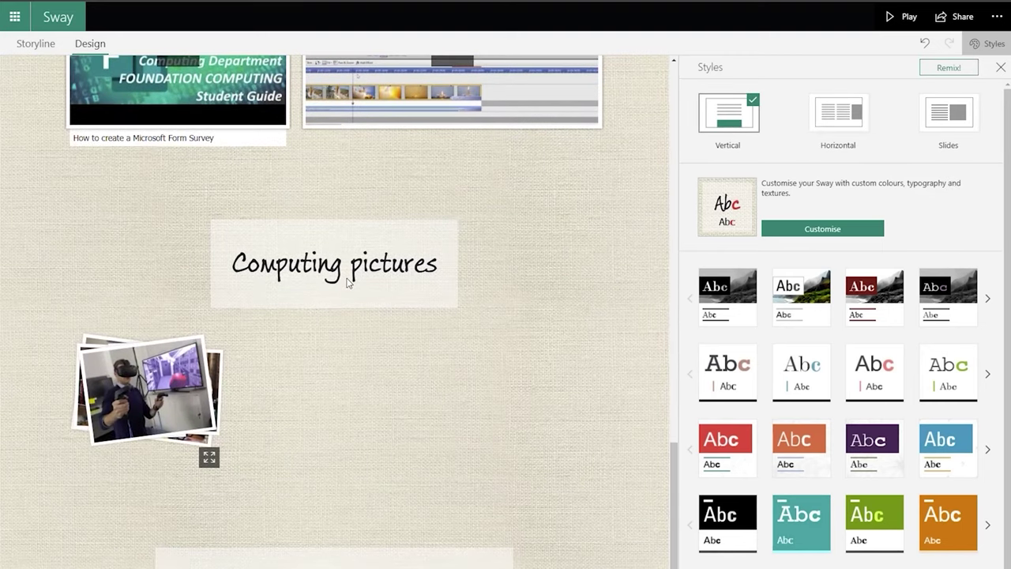
{"action": "scroll", "coordinate": [350, 280], "scroll_direction": "up", "scroll_amount": 10}
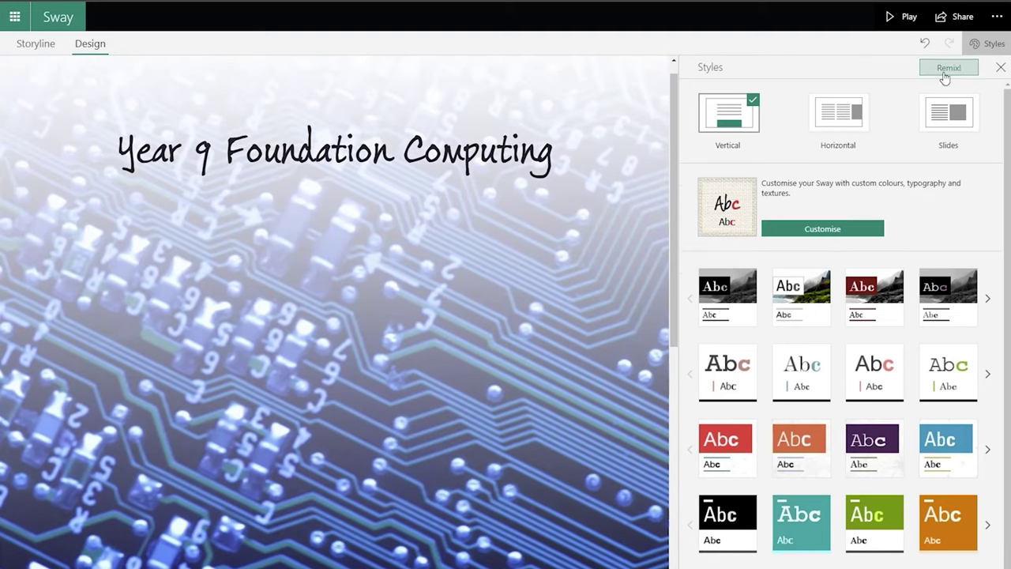
Remix the Sway's design twice and look through the resulting geometric-pattern style
{"action": "left_click", "coordinate": [950, 69]}
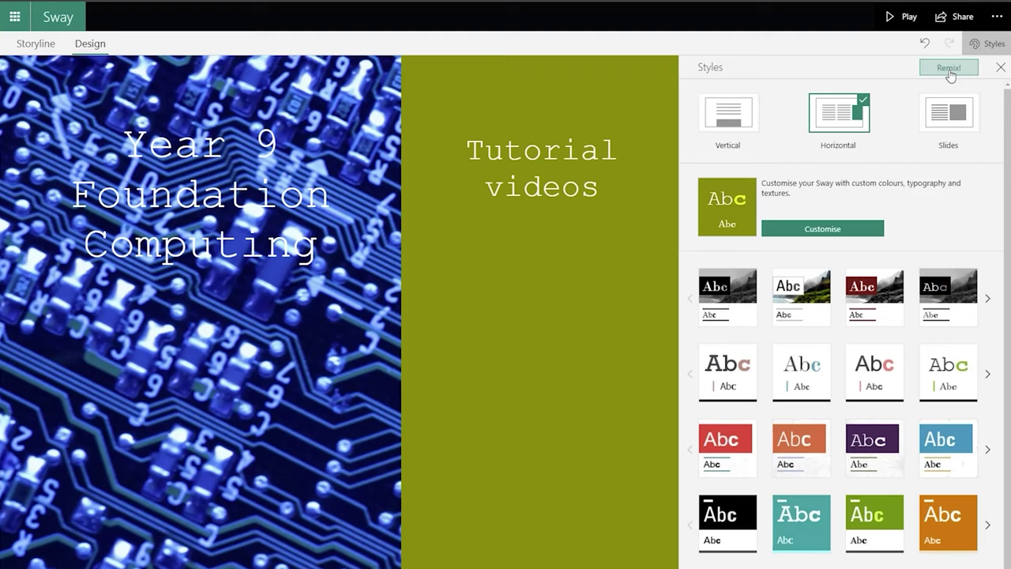
{"action": "left_click", "coordinate": [950, 70]}
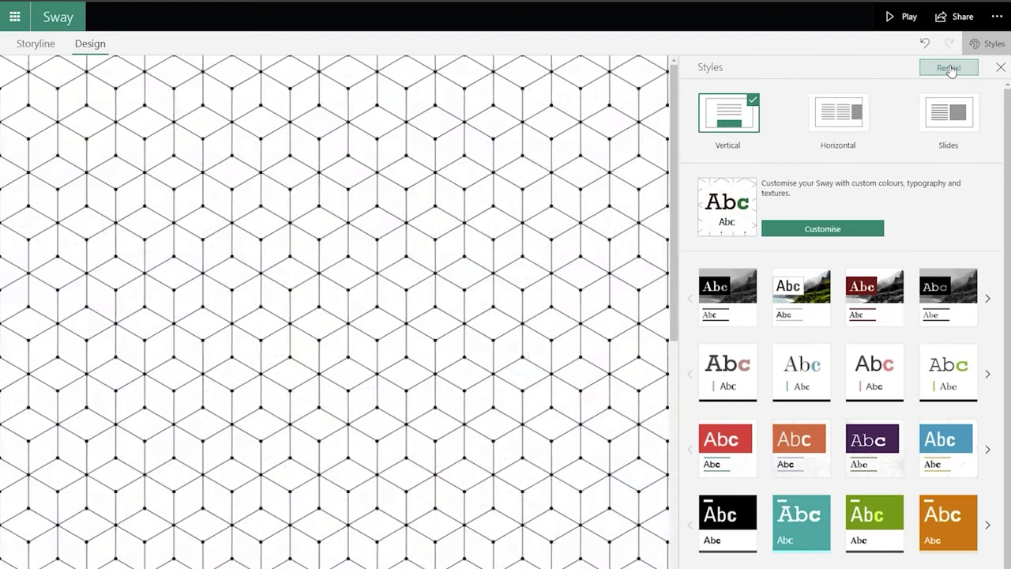
{"action": "scroll", "coordinate": [439, 190], "scroll_direction": "down", "scroll_amount": 5}
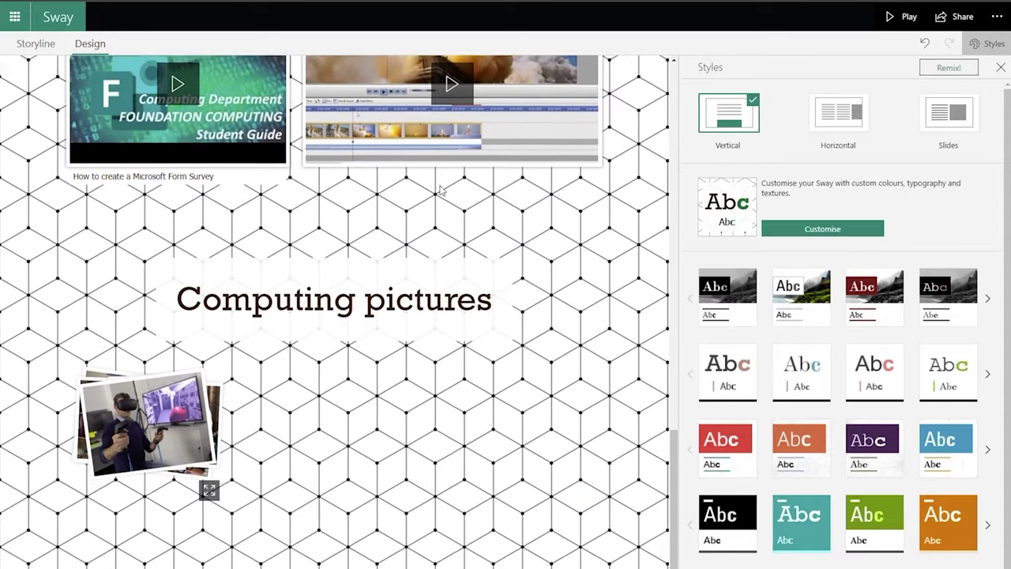
Customise the style with Intense animation emphasis, Large text size and a different font choice, and close the style settings
{"action": "left_click", "coordinate": [827, 234]}
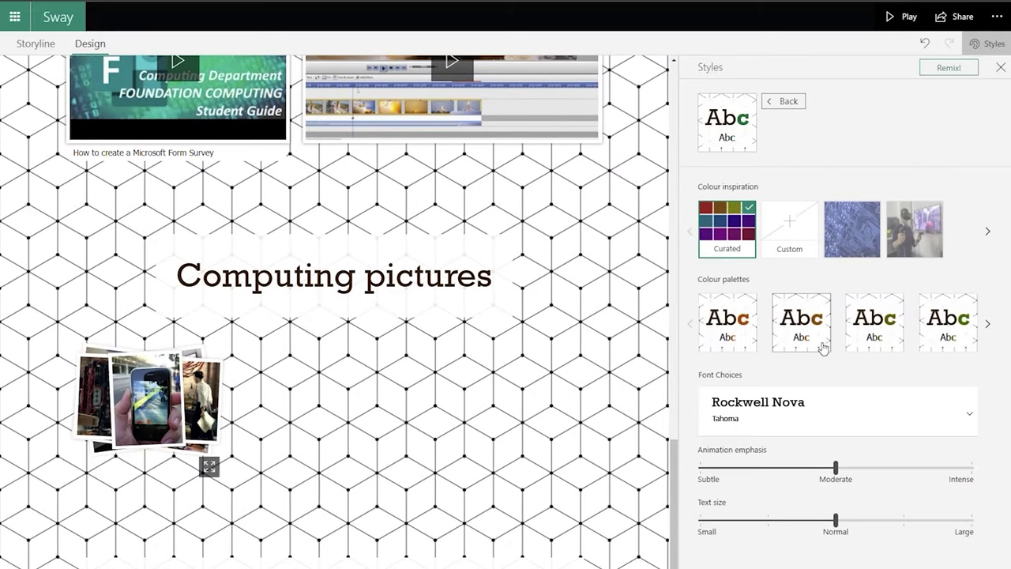
{"action": "left_click", "coordinate": [945, 478]}
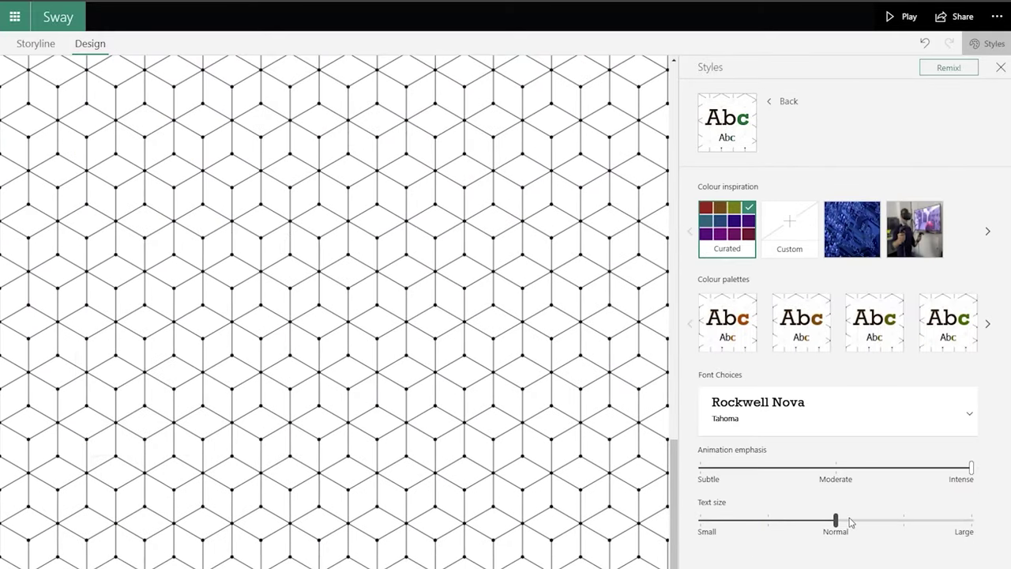
{"action": "left_click", "coordinate": [869, 524]}
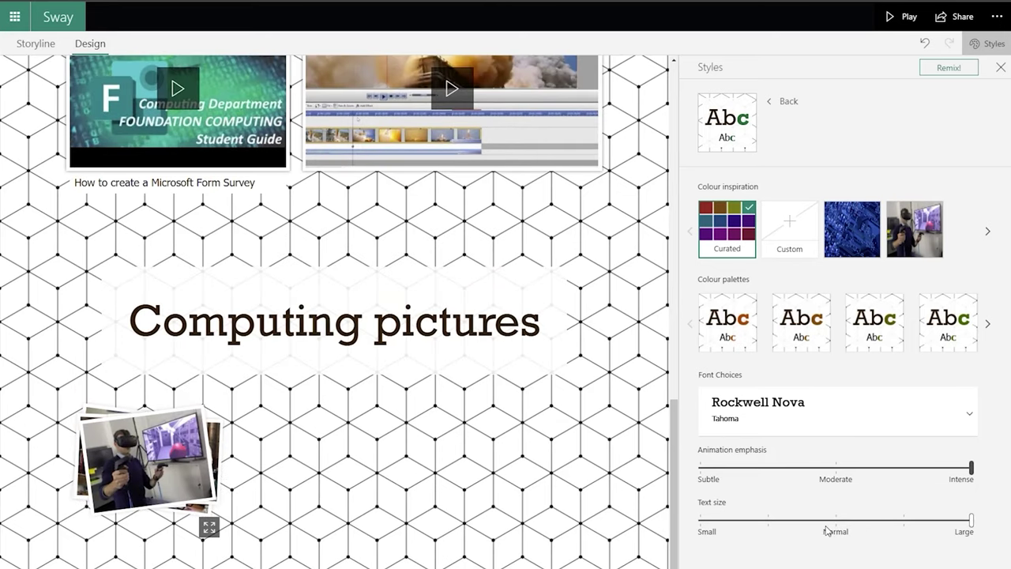
{"action": "left_click", "coordinate": [814, 413]}
{"action": "scroll", "coordinate": [779, 535], "scroll_direction": "down", "scroll_amount": 1}
{"action": "left_click", "coordinate": [779, 545]}
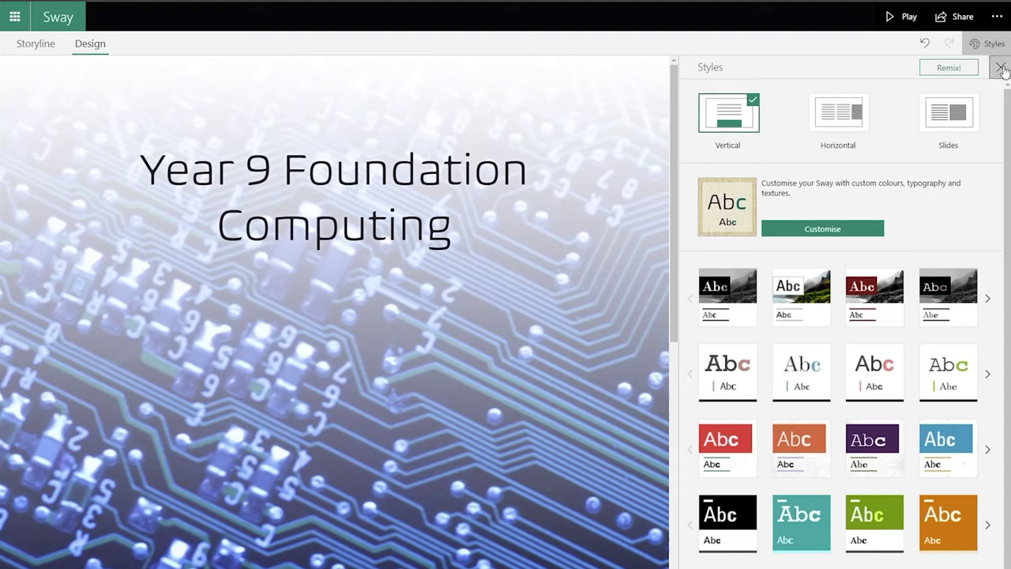
{"action": "left_click", "coordinate": [1000, 67]}
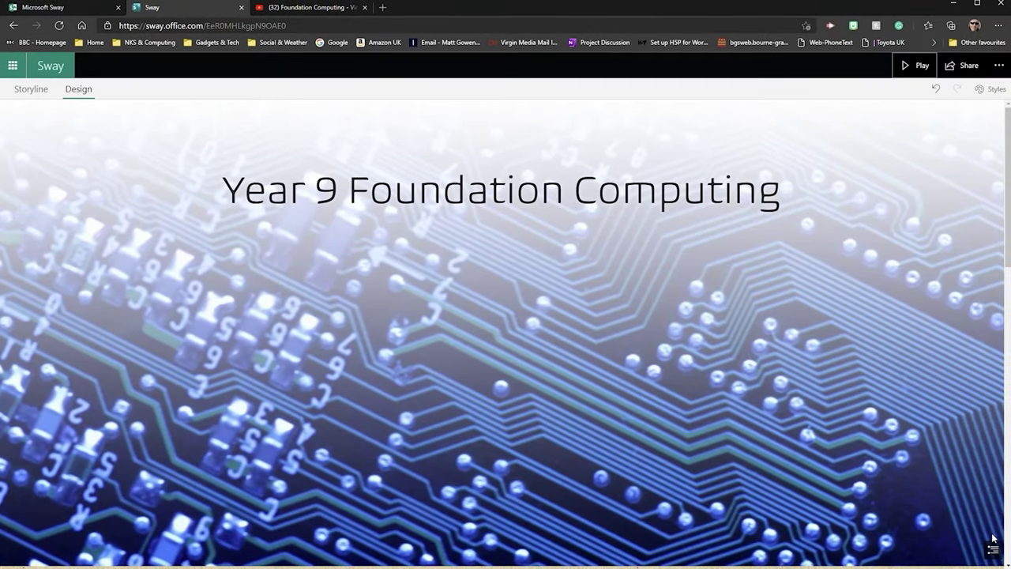
Review all sections of the design at full width and again with the browser window narrowed to phone-like width
{"action": "scroll", "coordinate": [662, 287], "scroll_direction": "down", "scroll_amount": 12}
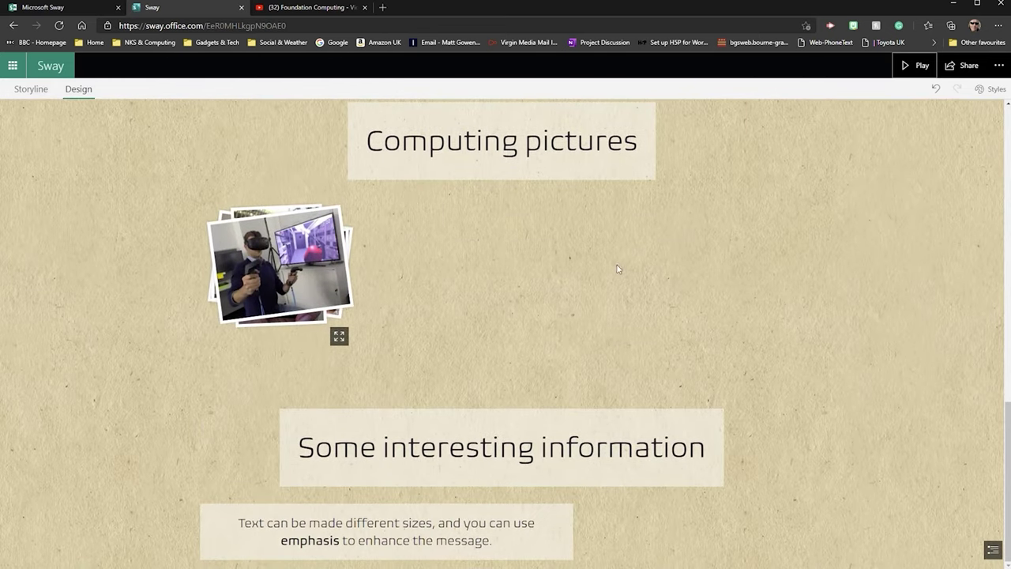
{"action": "scroll", "coordinate": [590, 269], "scroll_direction": "up", "scroll_amount": 12}
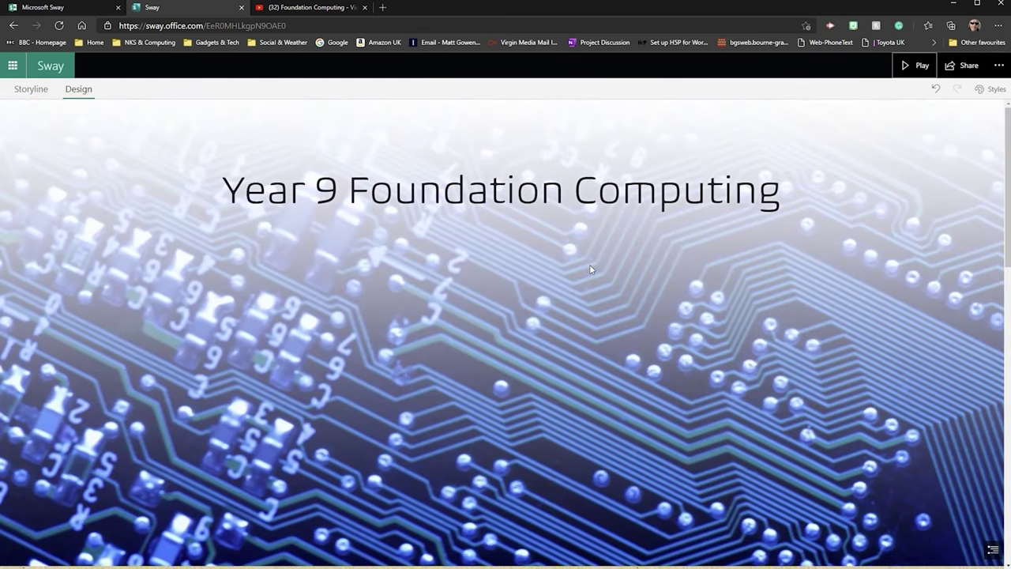
{"action": "left_click_drag", "start_coordinate": [1009, 309], "coordinate": [286, 309]}
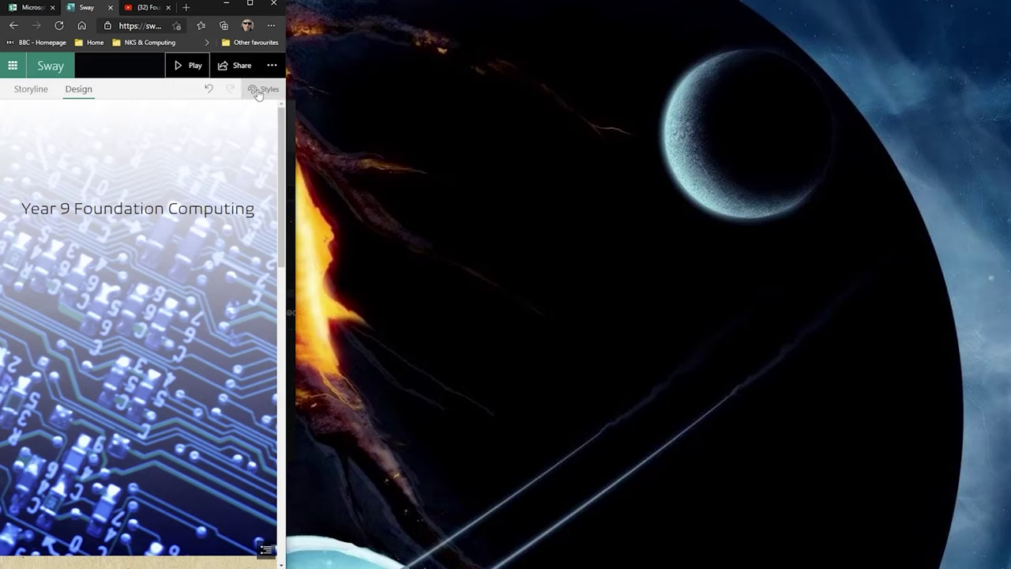
{"action": "scroll", "coordinate": [212, 259], "scroll_direction": "down", "scroll_amount": 10}
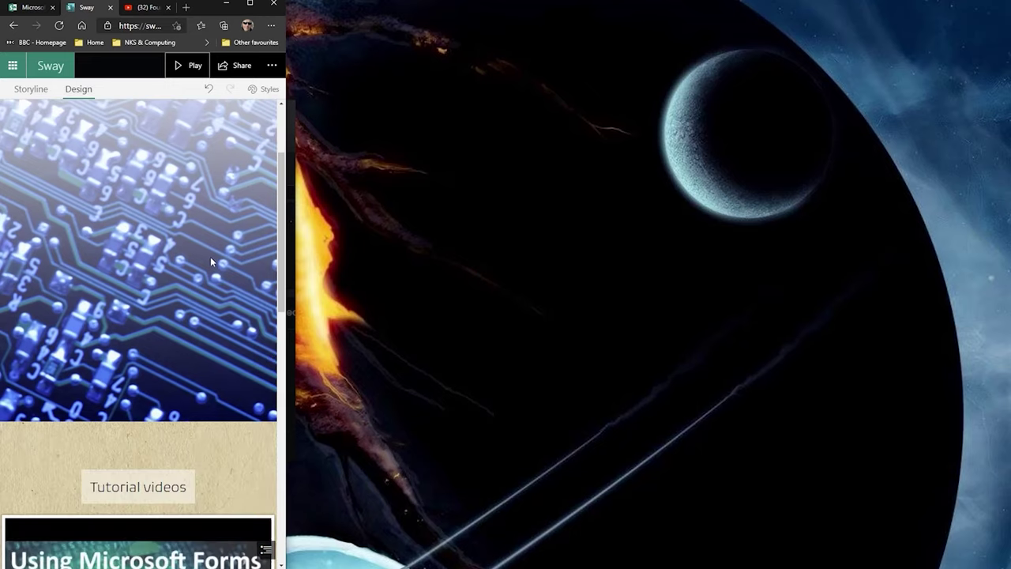
{"action": "scroll", "coordinate": [211, 260], "scroll_direction": "down", "scroll_amount": 1}
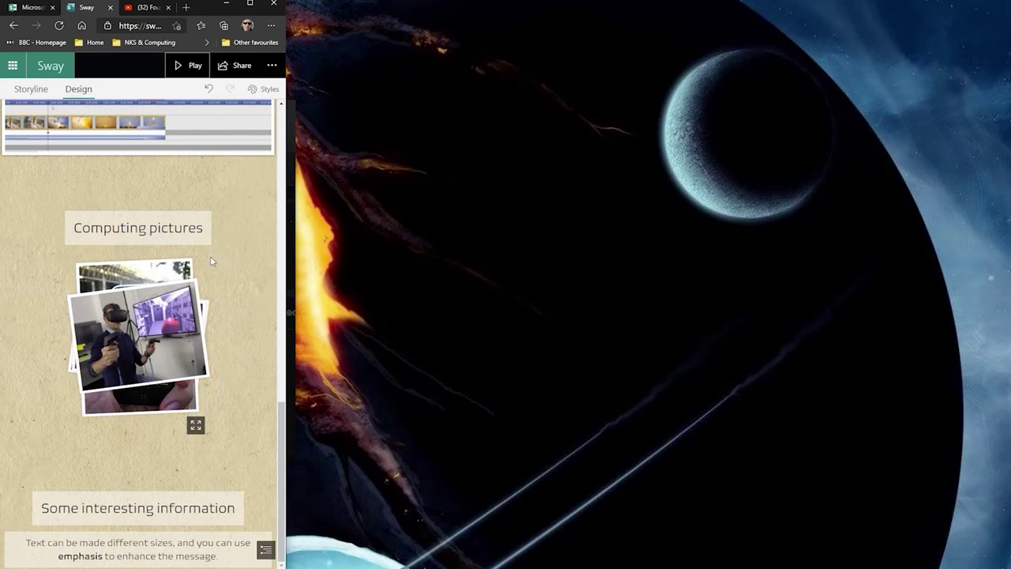
{"action": "scroll", "coordinate": [212, 262], "scroll_direction": "up", "scroll_amount": 10}
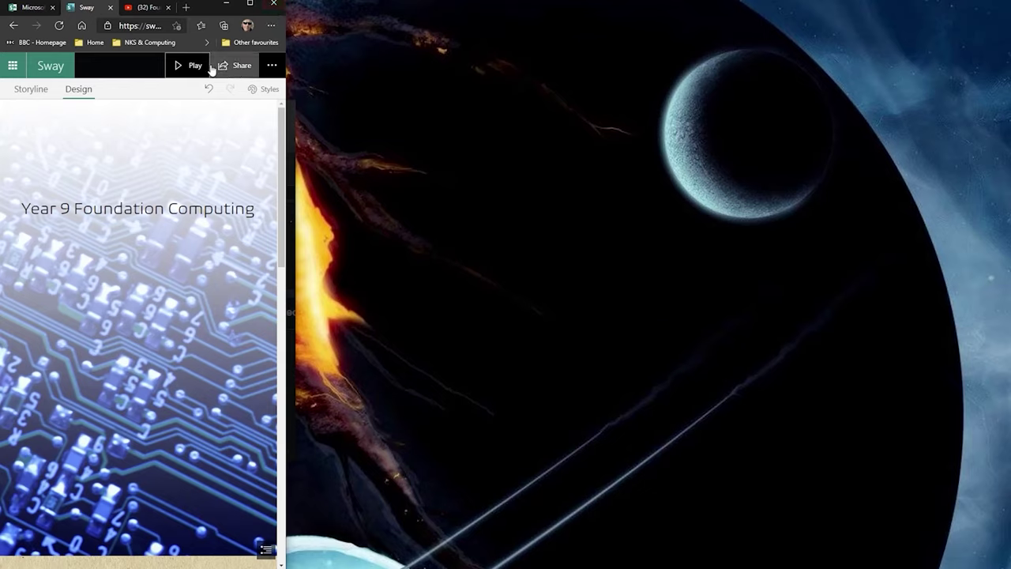
Return to the Storyline view, maximise the browser window and go back to the title card
{"action": "left_click", "coordinate": [31, 90]}
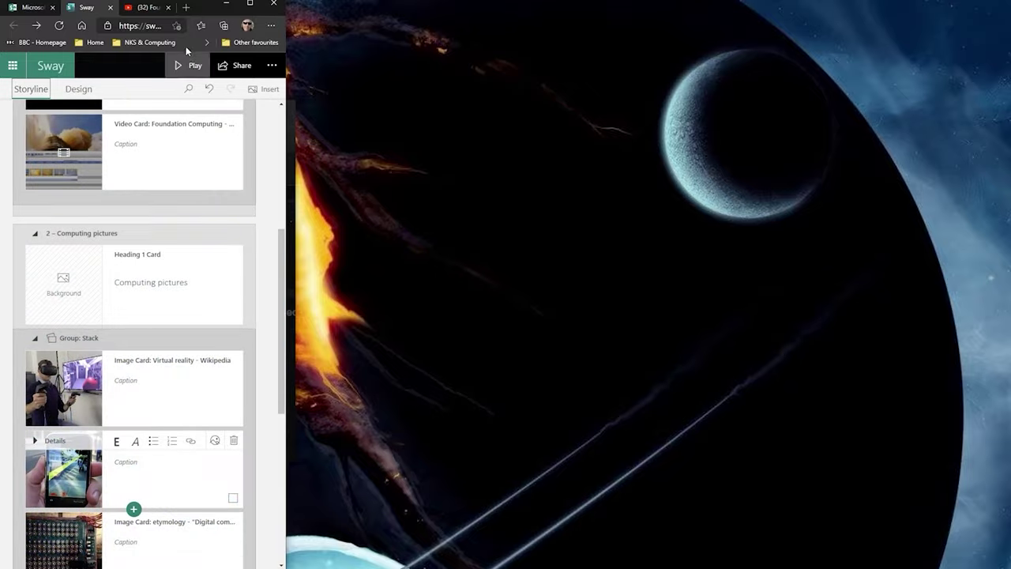
{"action": "double_click", "coordinate": [208, 7]}
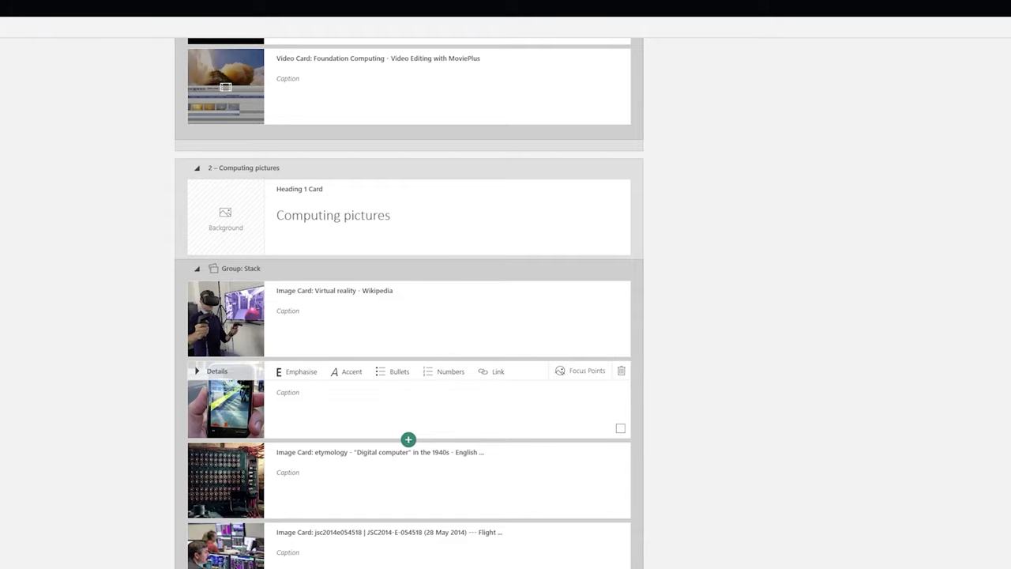
{"action": "scroll", "coordinate": [409, 316], "scroll_direction": "up", "scroll_amount": 4}
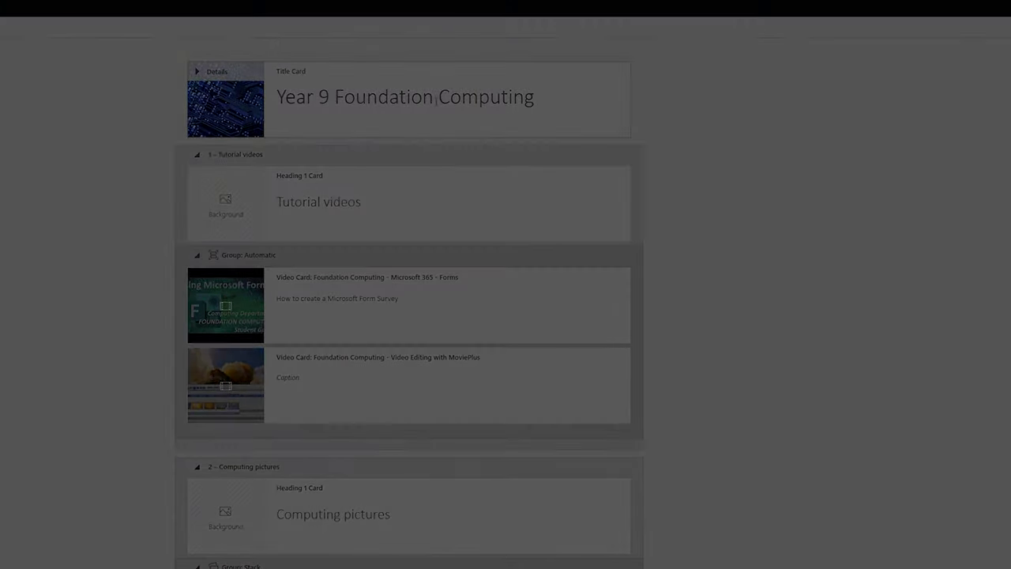